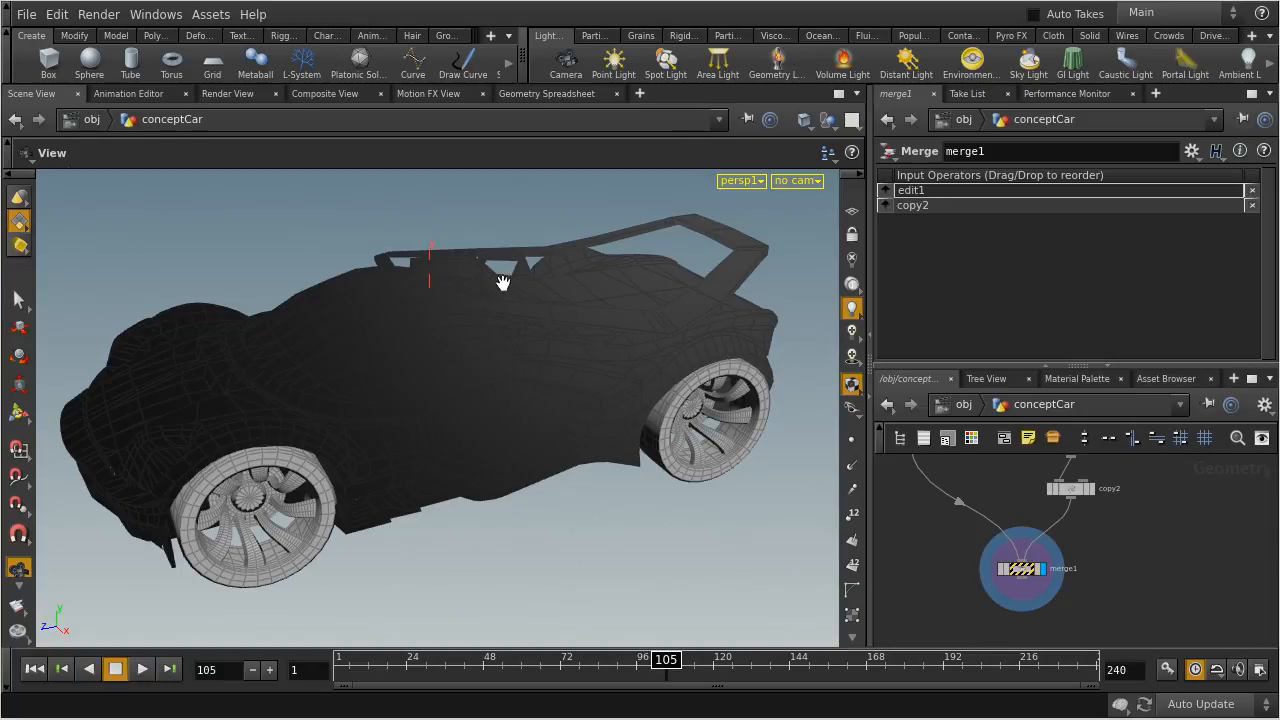
Turn the car to a side view and enlarge the network editor around the merge1 node
{"action": "left_click_drag", "start_coordinate": [251, 509], "coordinate": [430, 505]}
{"action": "left_click_drag", "start_coordinate": [949, 366], "coordinate": [949, 286]}
{"action": "scroll", "coordinate": [1081, 468], "scroll_direction": "up", "scroll_amount": 4}
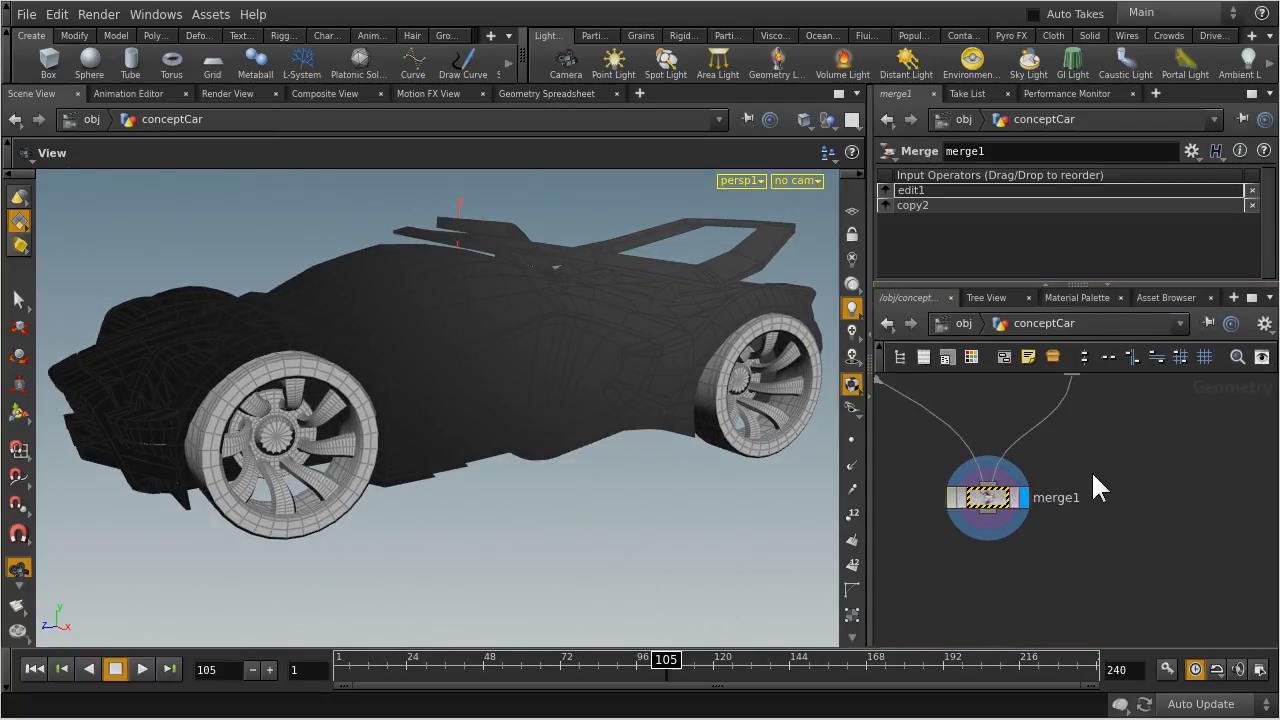
{"action": "middle_click_drag", "start_coordinate": [1082, 475], "coordinate": [1211, 489]}
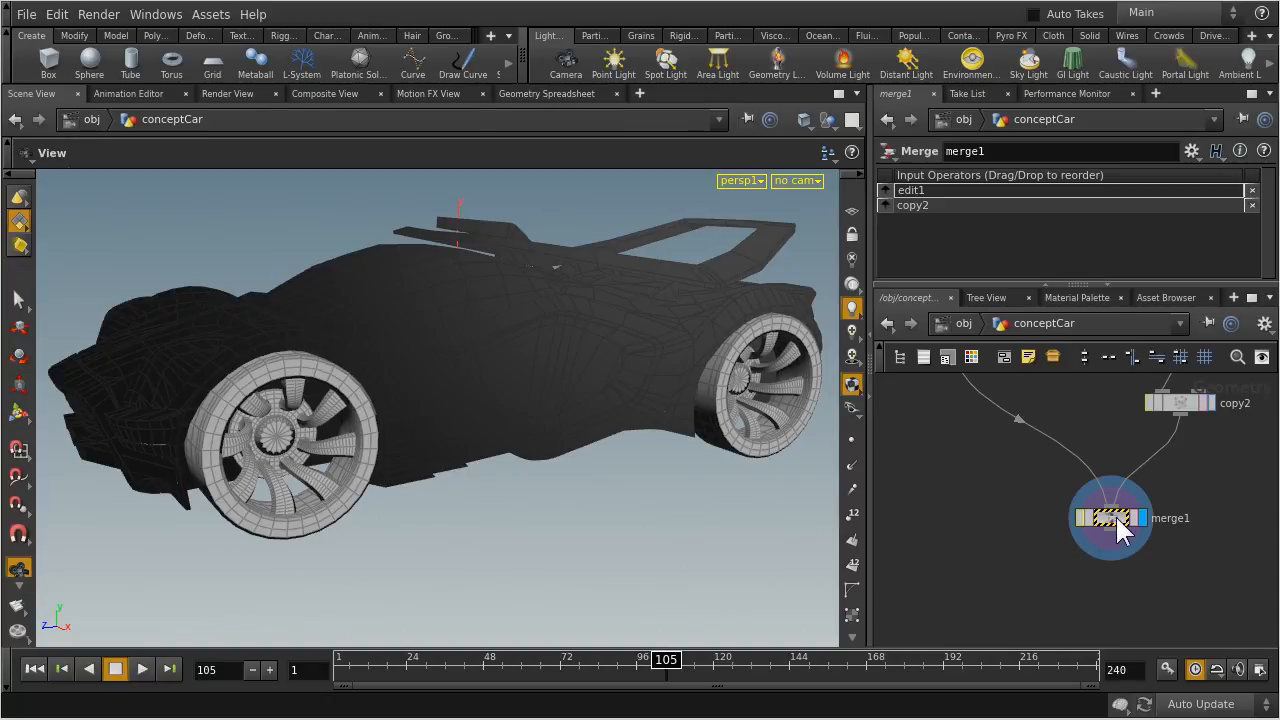
{"action": "middle_click_drag", "start_coordinate": [1118, 520], "coordinate": [1066, 545]}
{"action": "middle_click_drag", "start_coordinate": [1081, 410], "coordinate": [1100, 518]}
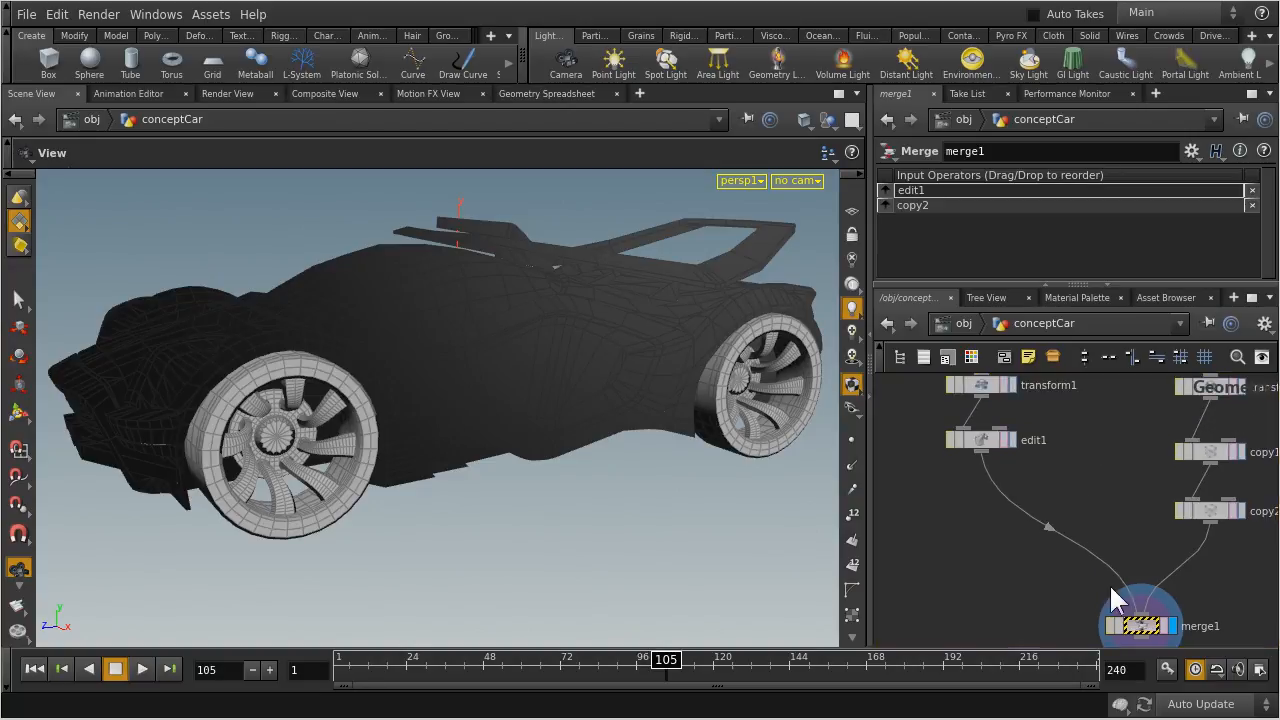
Examine the two branches feeding merge1: the conceptCar body nodes and the wheel_1 nodes
{"action": "left_click_drag", "start_coordinate": [1152, 619], "coordinate": [1088, 611]}
{"action": "middle_click_drag", "start_coordinate": [1077, 455], "coordinate": [1065, 495]}
{"action": "left_click_drag", "start_coordinate": [1064, 538], "coordinate": [928, 378]}
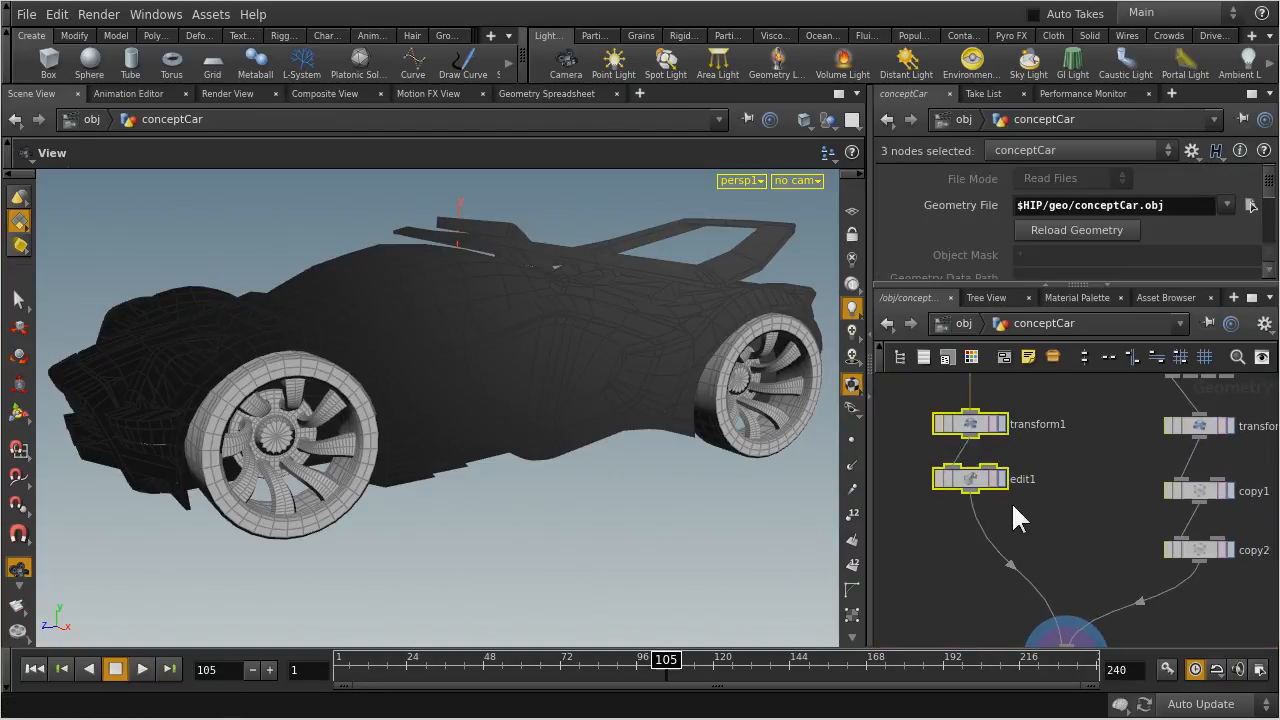
{"action": "scroll", "coordinate": [1043, 476], "scroll_direction": "down", "scroll_amount": 5}
{"action": "left_click_drag", "start_coordinate": [1012, 427], "coordinate": [879, 516]}
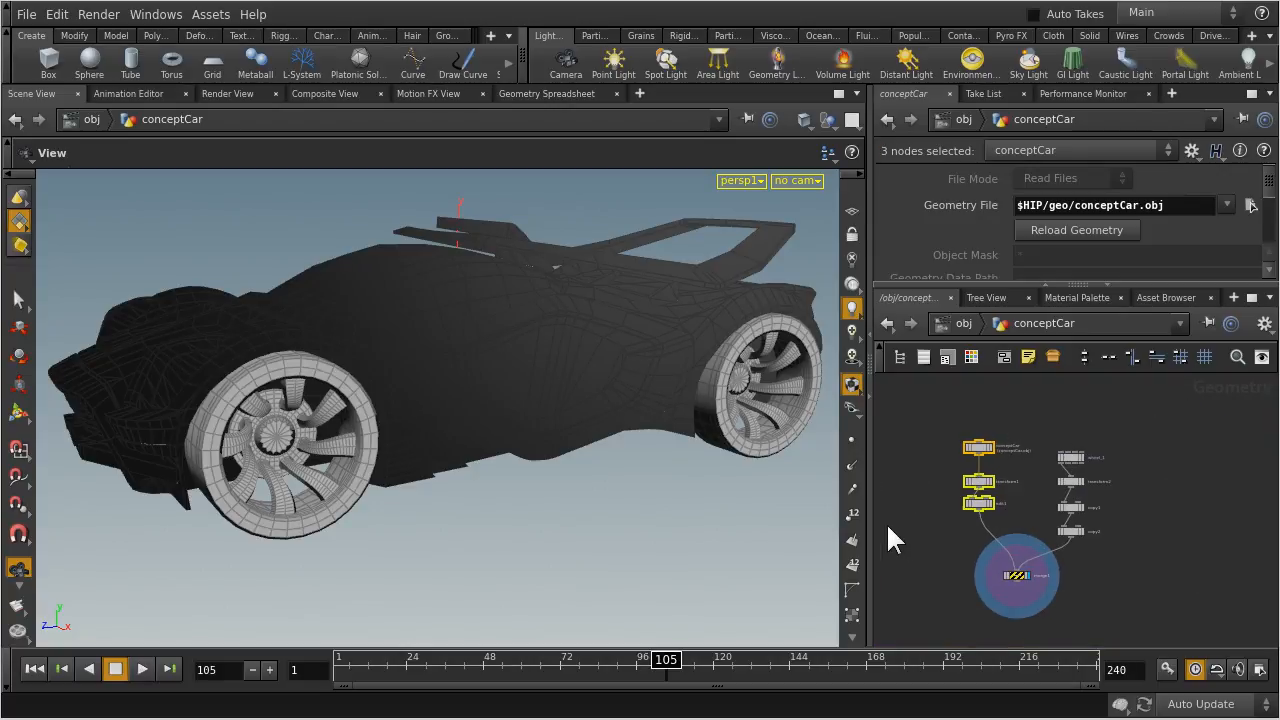
{"action": "left_click", "coordinate": [1141, 437]}
{"action": "left_click_drag", "start_coordinate": [1139, 432], "coordinate": [1054, 554]}
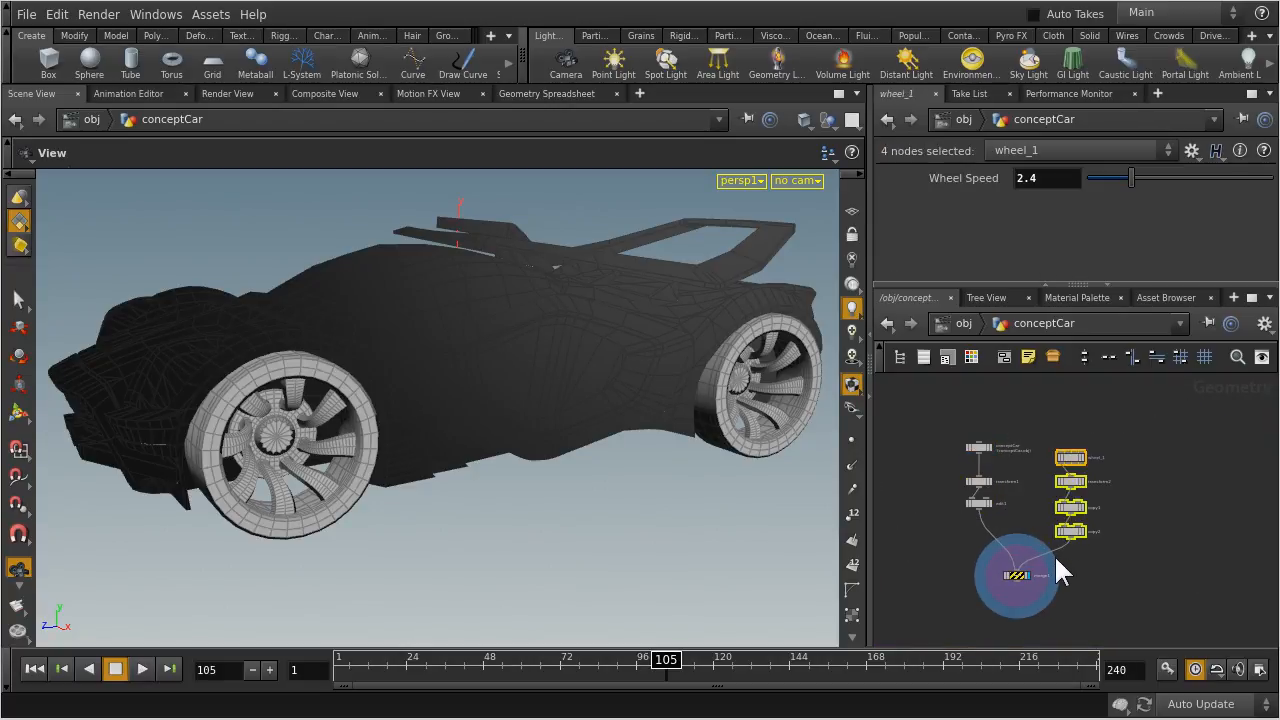
{"action": "left_click", "coordinate": [1150, 530]}
{"action": "middle_click_drag", "start_coordinate": [1107, 580], "coordinate": [1110, 543]}
{"action": "scroll", "coordinate": [1125, 478], "scroll_direction": "up", "scroll_amount": 4}
{"action": "mouse_move", "coordinate": [1040, 527]}
{"action": "left_mouse_down"}
{"action": "mouse_move", "coordinate": [1055, 521]}
{"action": "mouse_move", "coordinate": [1057, 536]}
{"action": "left_mouse_up"}
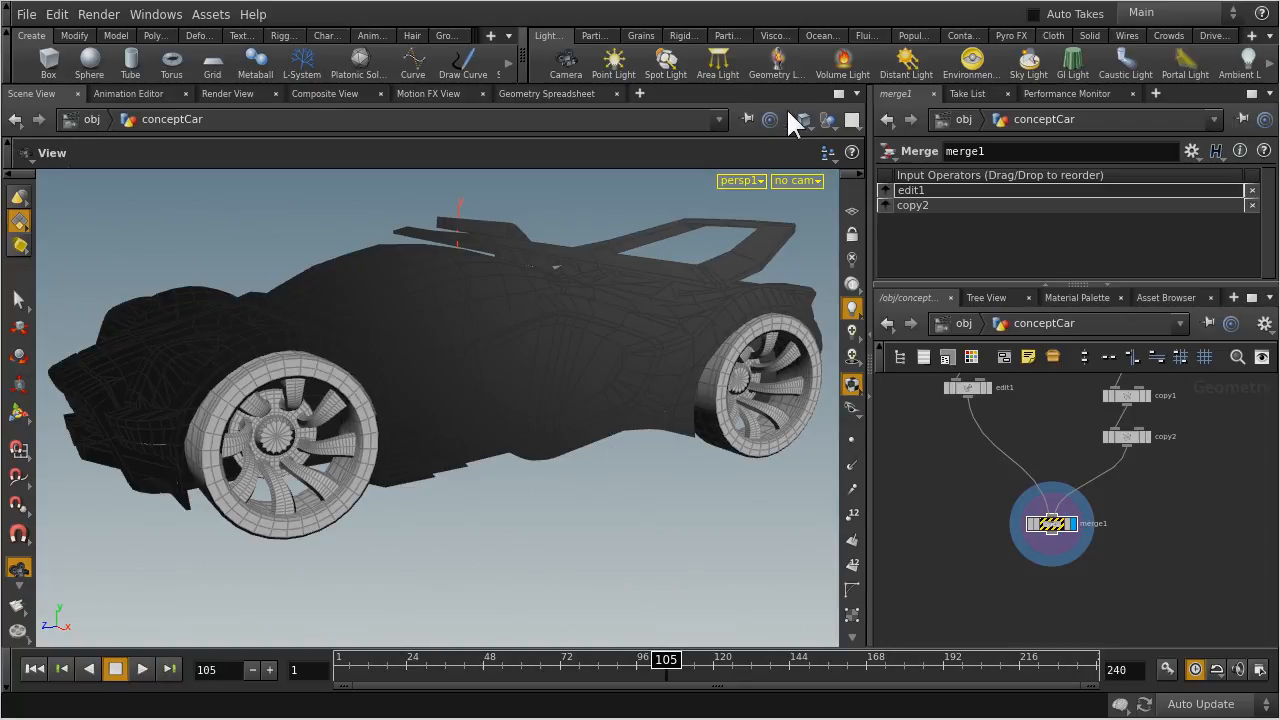
Split the scene view pane left/right and set the new pane's type to Geometry Spreadsheet
{"action": "left_click", "coordinate": [856, 86]}
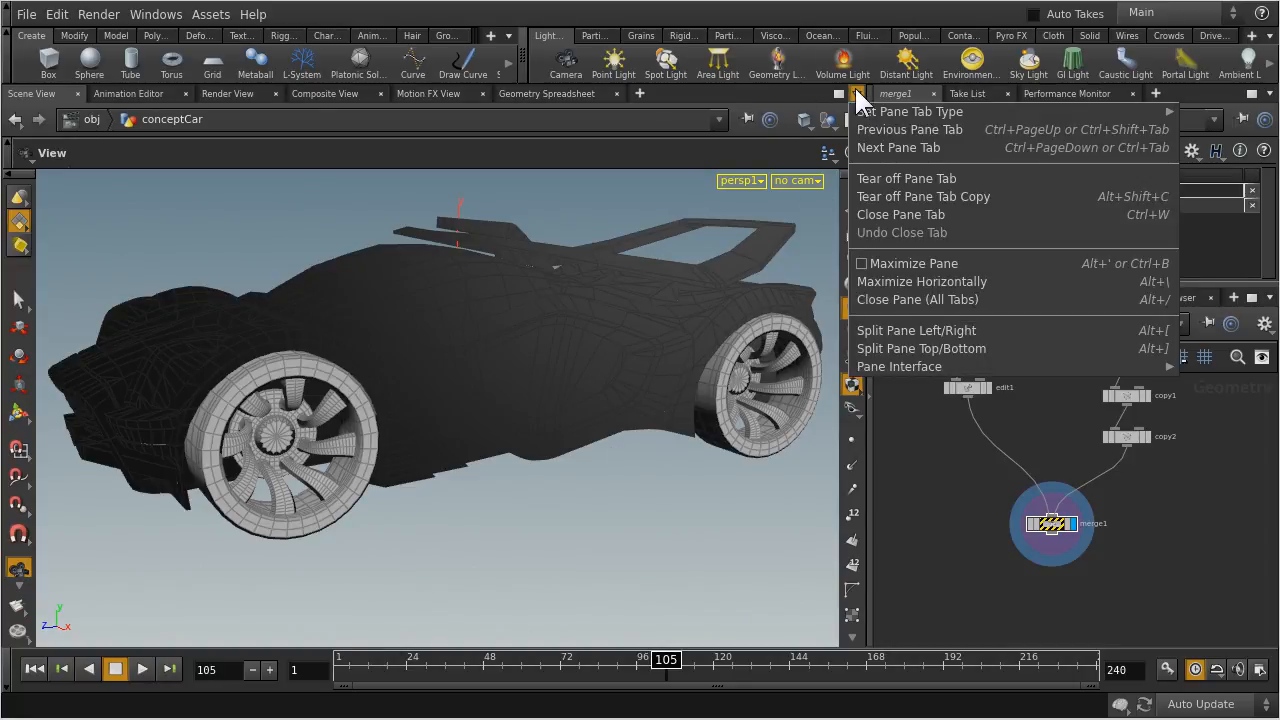
{"action": "left_click", "coordinate": [877, 331]}
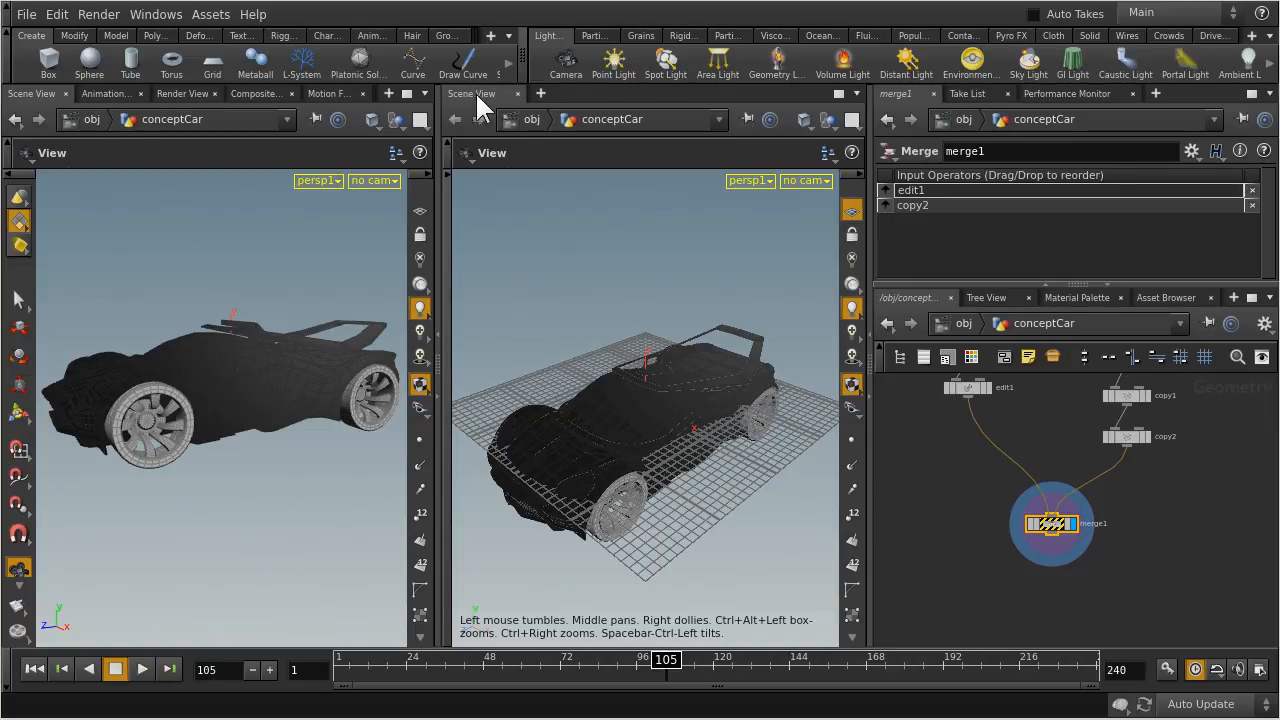
{"action": "left_click", "coordinate": [855, 93]}
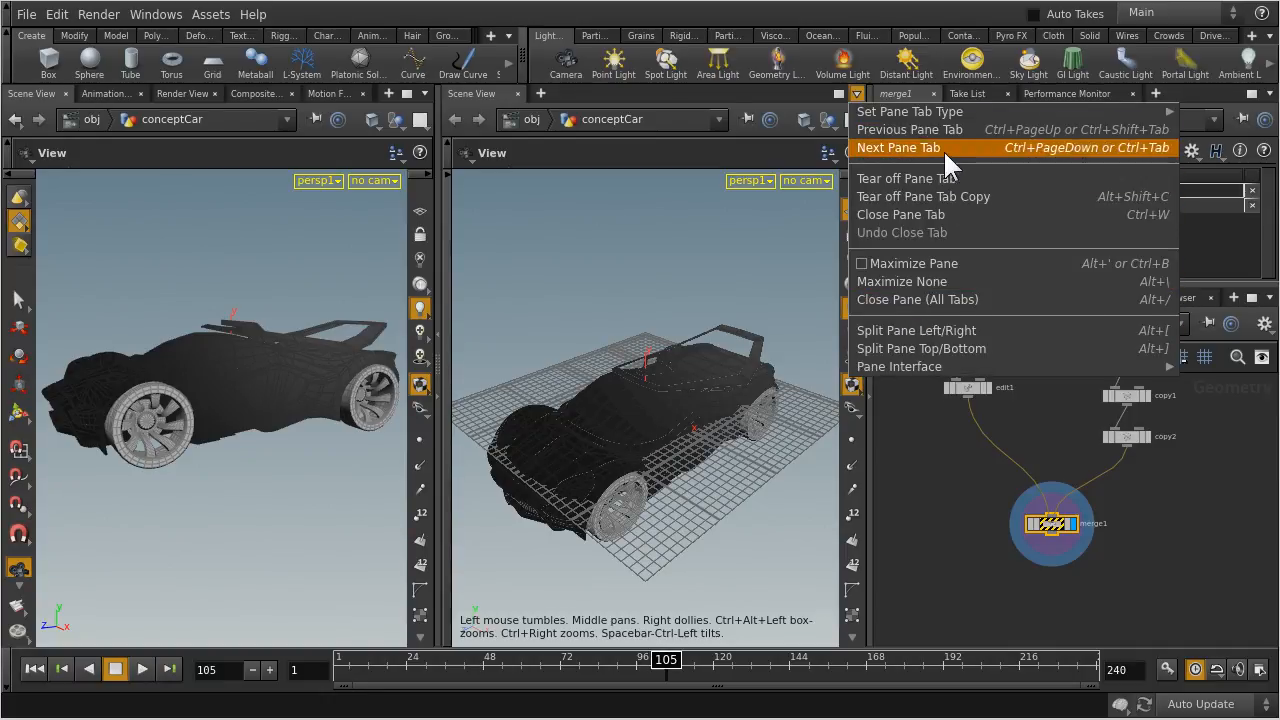
{"action": "mouse_move", "coordinate": [949, 112]}
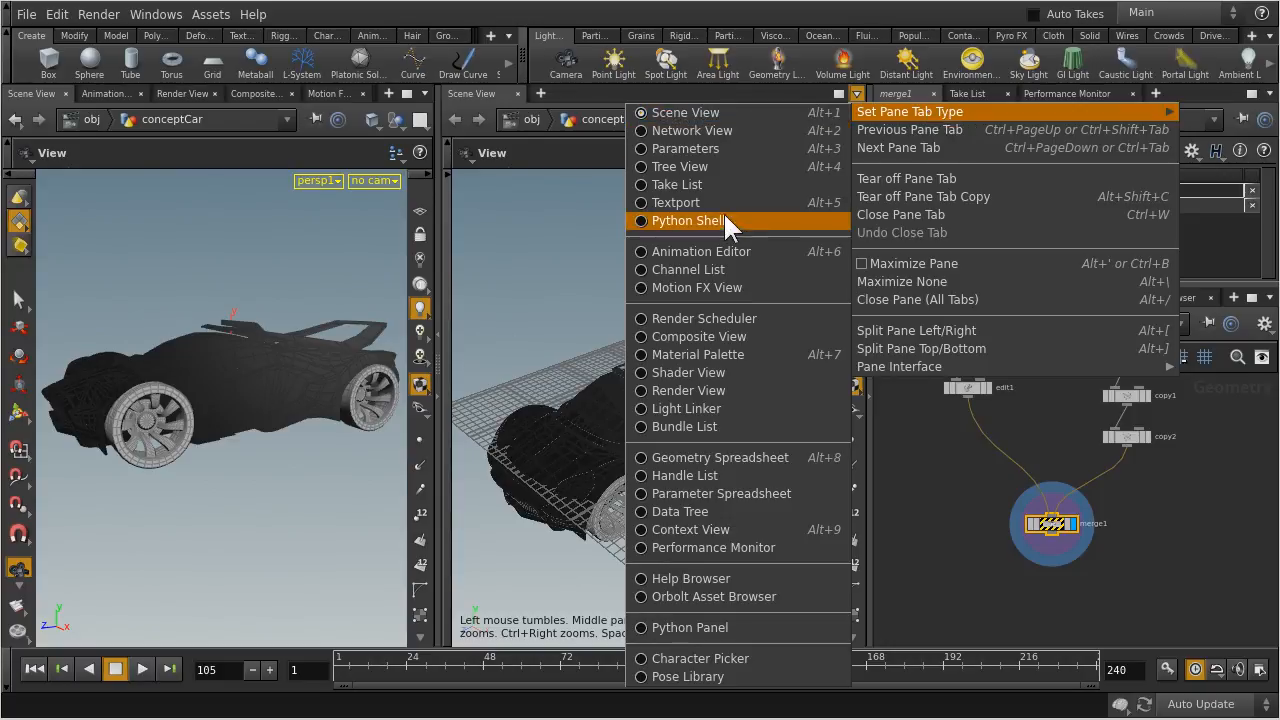
{"action": "left_click", "coordinate": [638, 457]}
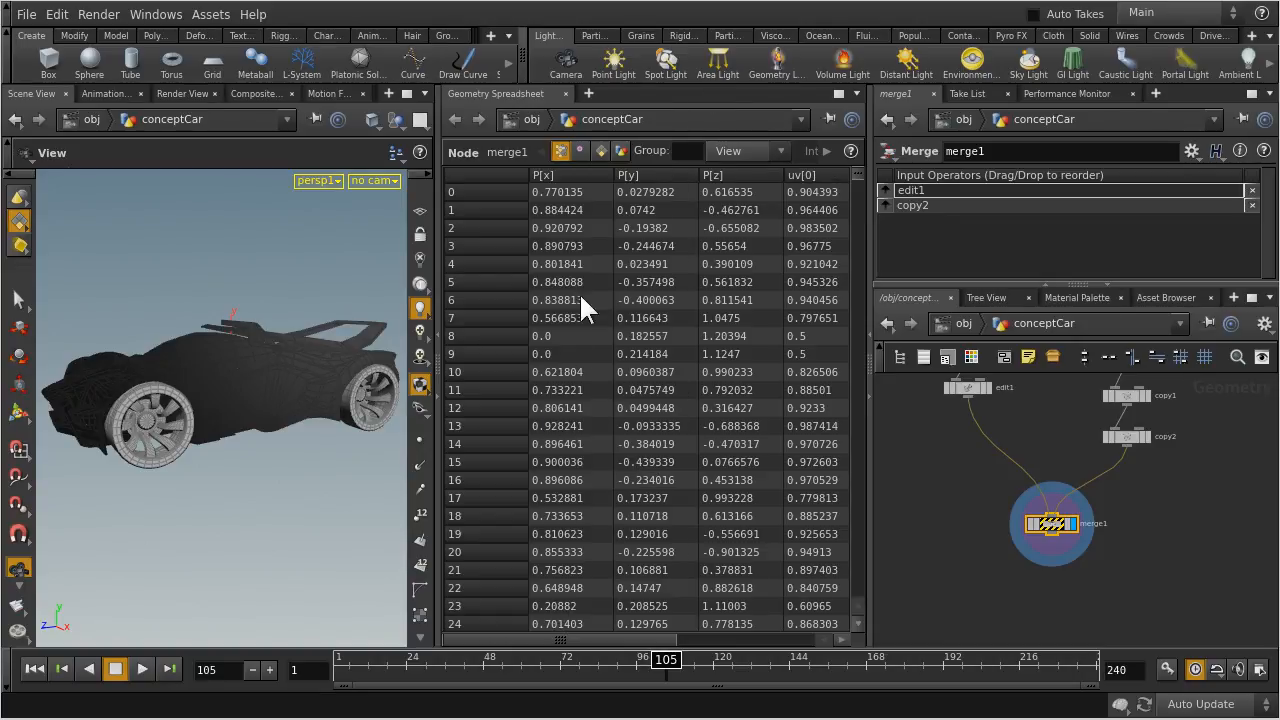
Display only the car body from edit1 and select that node to load its spreadsheet data
{"action": "middle_click_drag", "start_coordinate": [1196, 473], "coordinate": [1168, 590]}
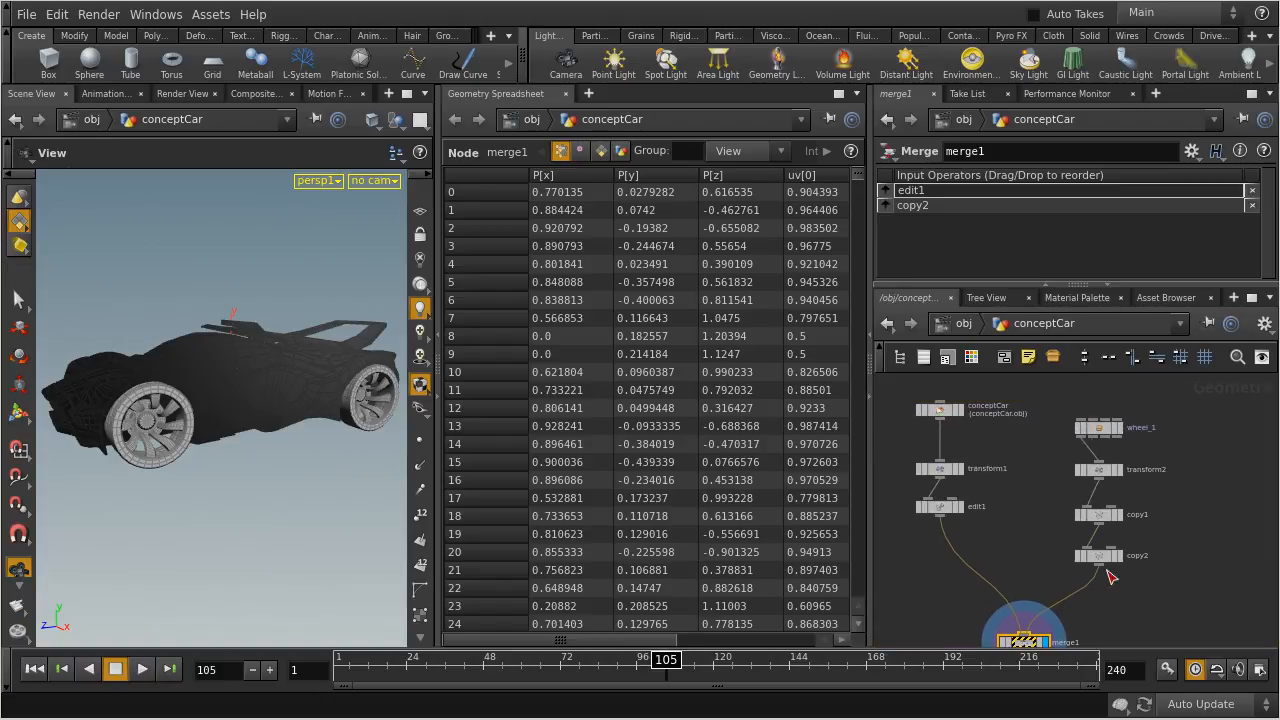
{"action": "middle_click_drag", "start_coordinate": [1017, 546], "coordinate": [1044, 545]}
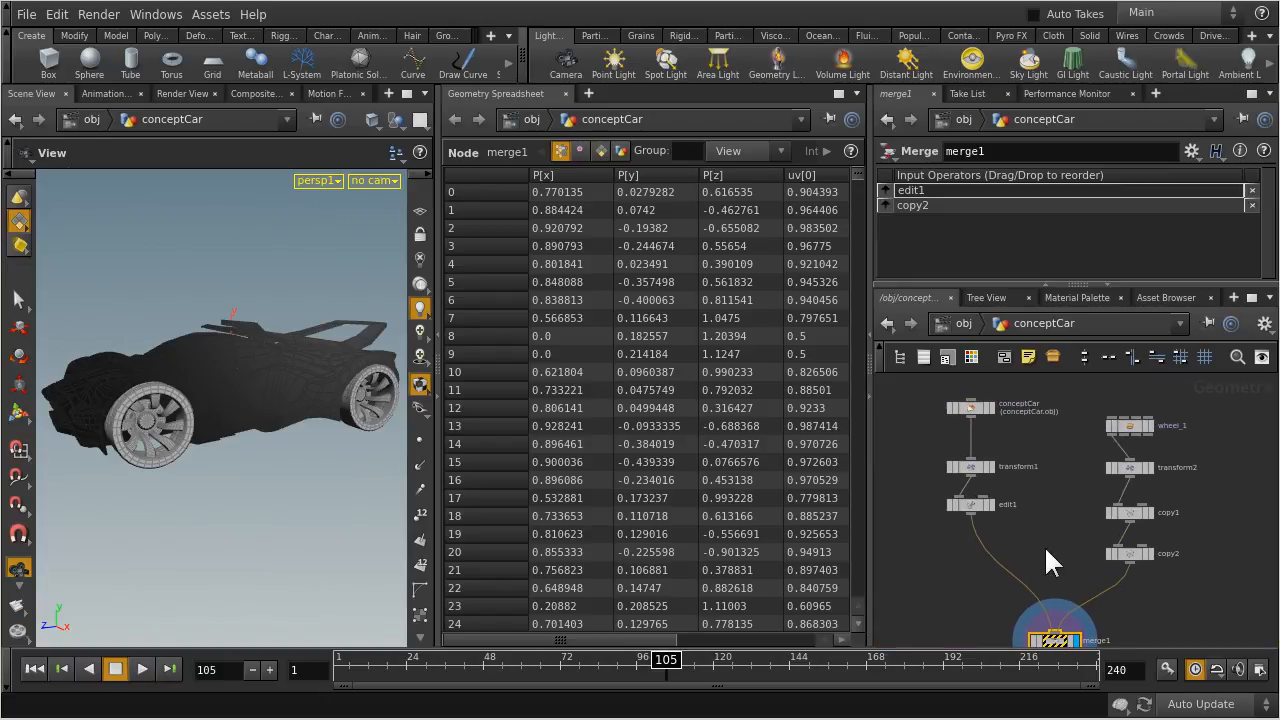
{"action": "left_click", "coordinate": [989, 503]}
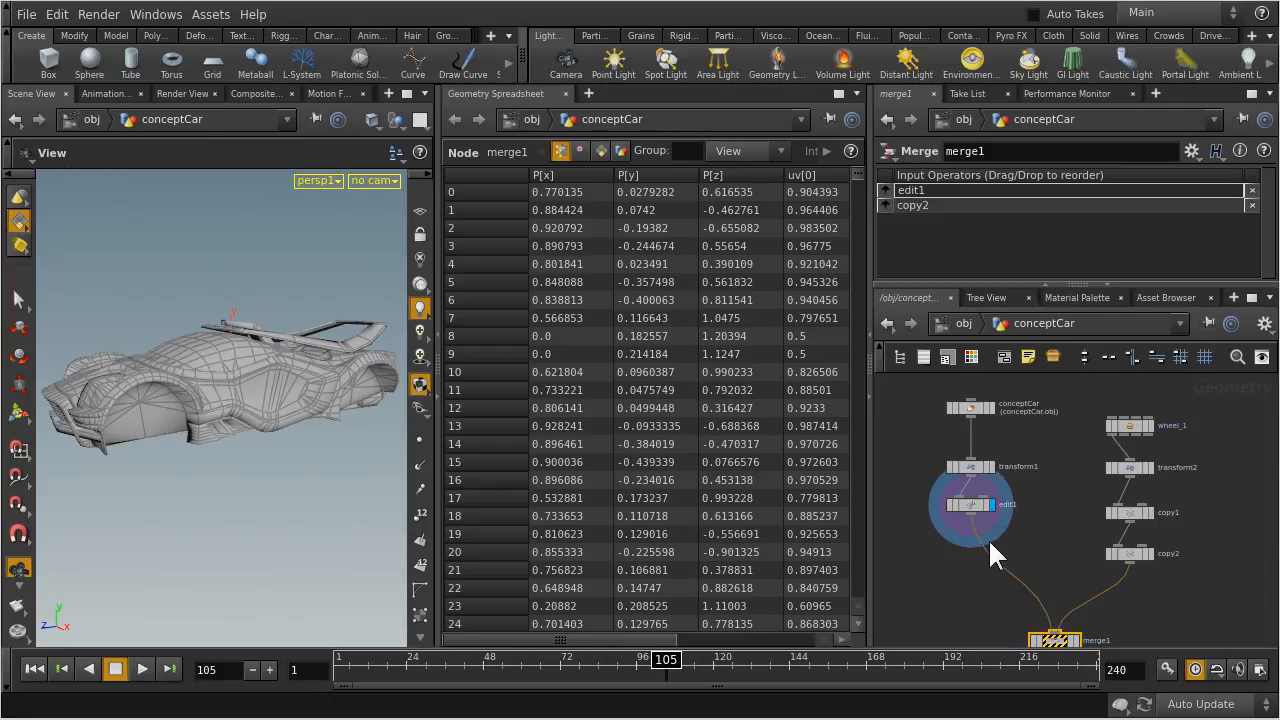
{"action": "scroll", "coordinate": [1080, 500], "scroll_direction": "up", "scroll_amount": 2}
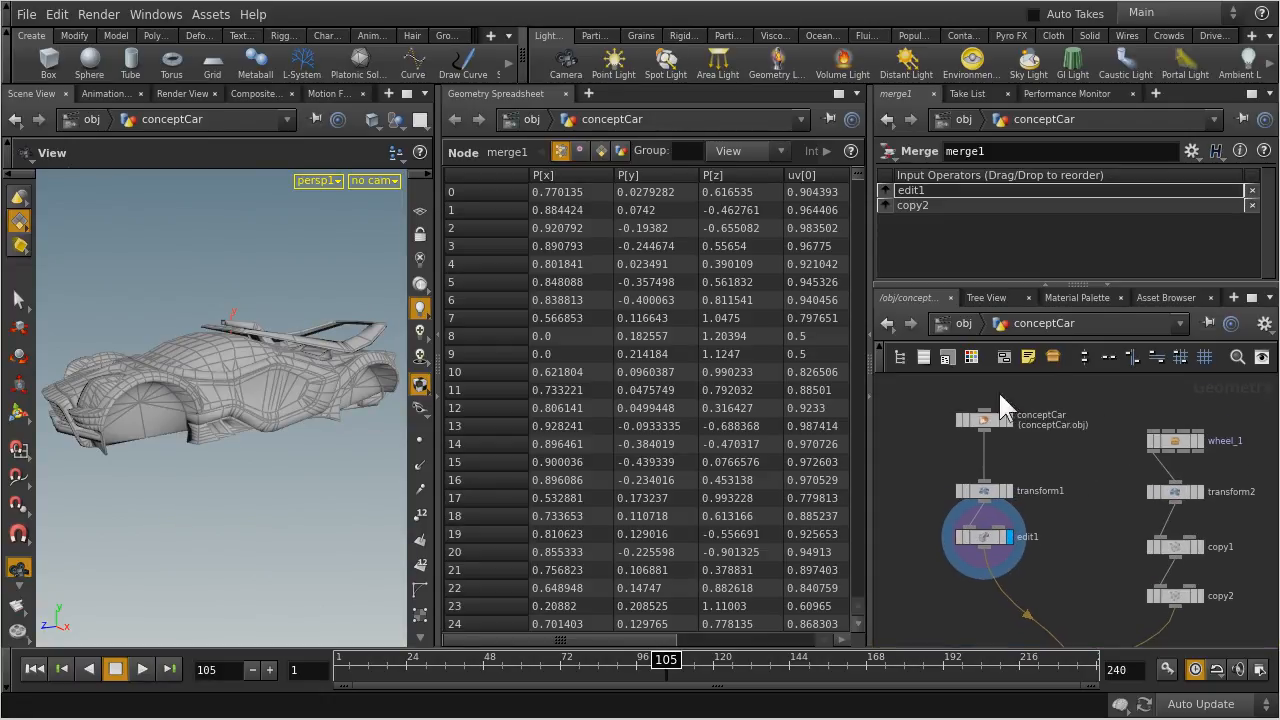
{"action": "left_click", "coordinate": [985, 541]}
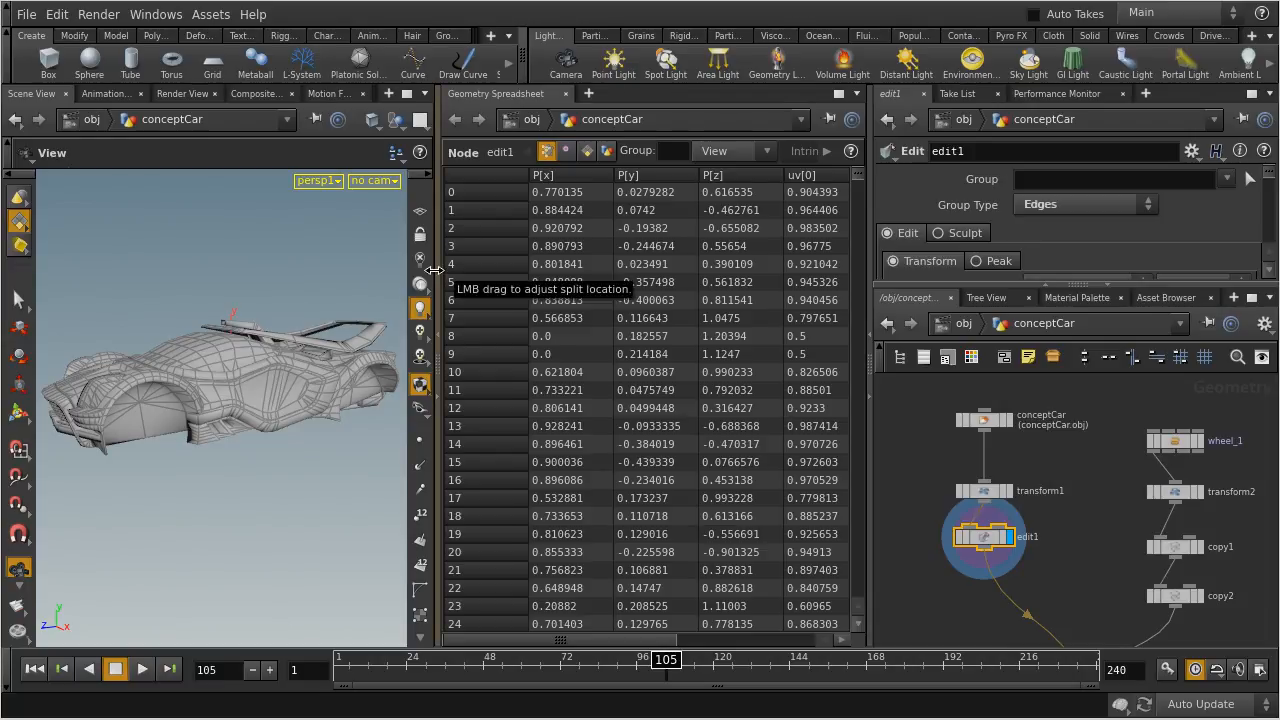
Widen the Geometry Spreadsheet and inspect merge1's point attributes across to the uv columns
{"action": "left_click_drag", "start_coordinate": [435, 270], "coordinate": [366, 270]}
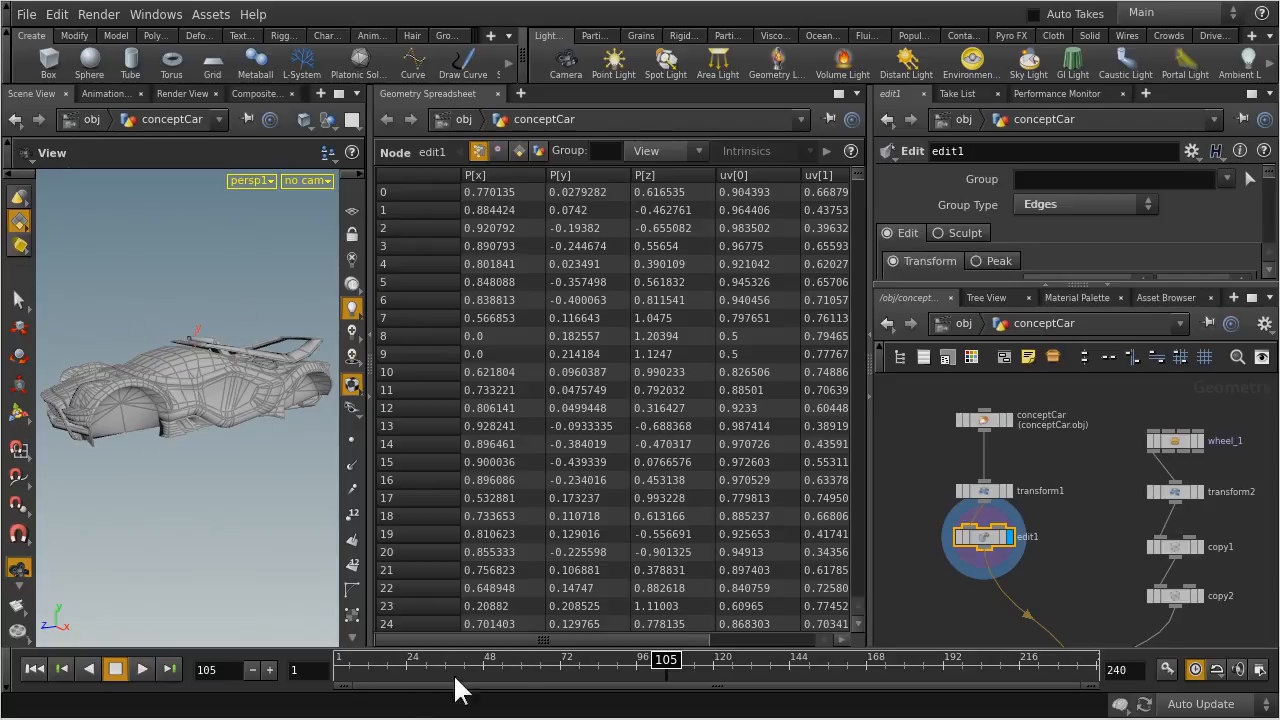
{"action": "right_click", "coordinate": [541, 642]}
{"action": "left_click", "coordinate": [543, 641]}
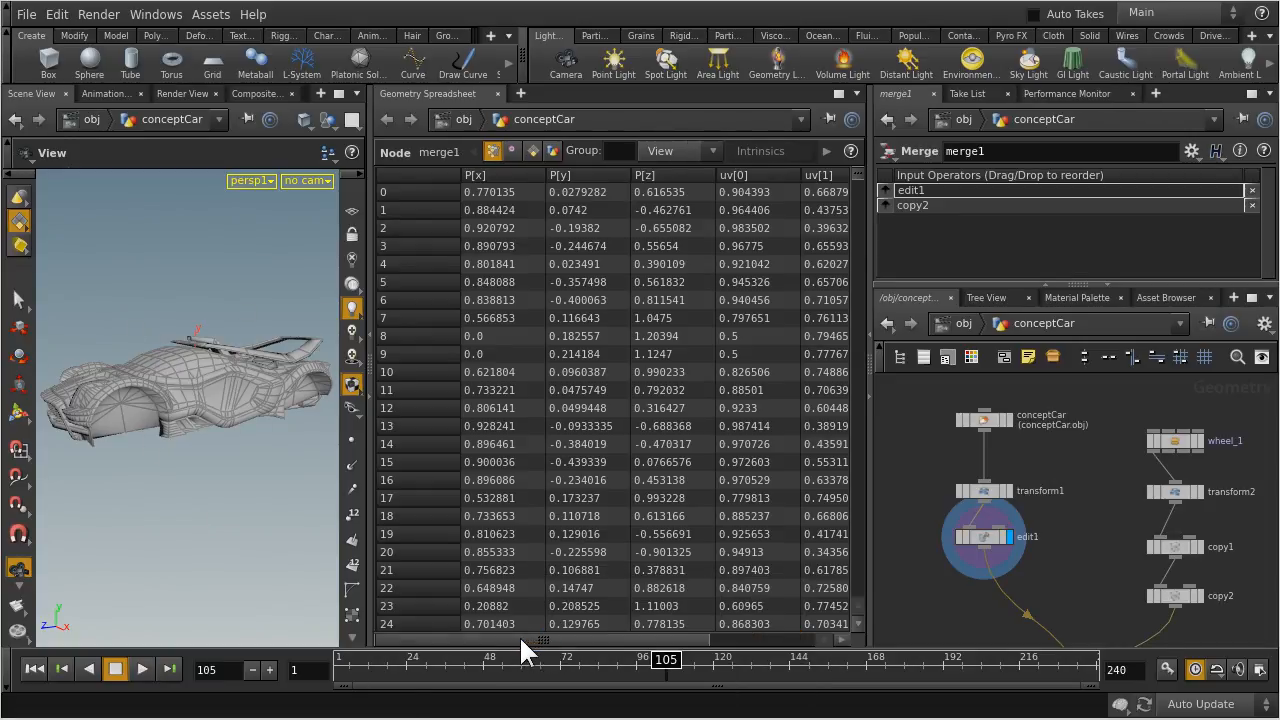
{"action": "left_click_drag", "start_coordinate": [518, 637], "coordinate": [587, 636]}
{"action": "left_click_drag", "start_coordinate": [418, 626], "coordinate": [658, 628]}
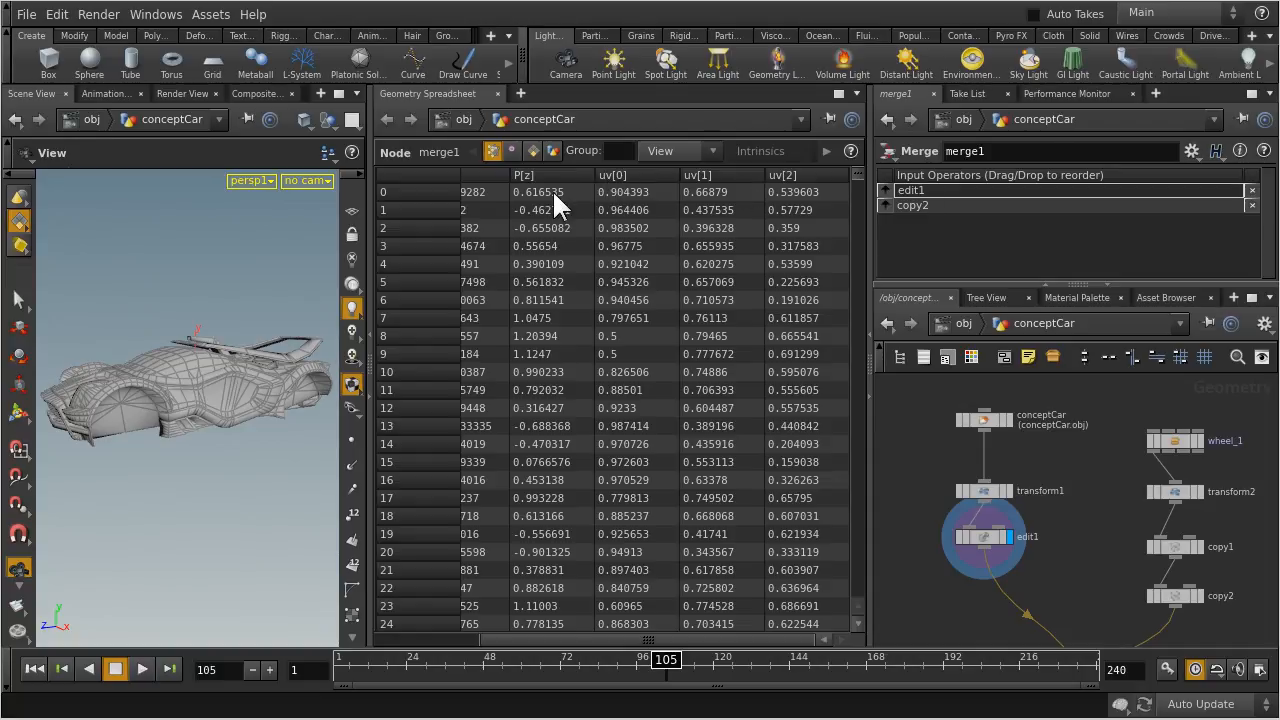
Inspect merge1's vertex, primitive and detail attributes in the Geometry Spreadsheet, including the material group columns
{"action": "left_click", "coordinate": [511, 150]}
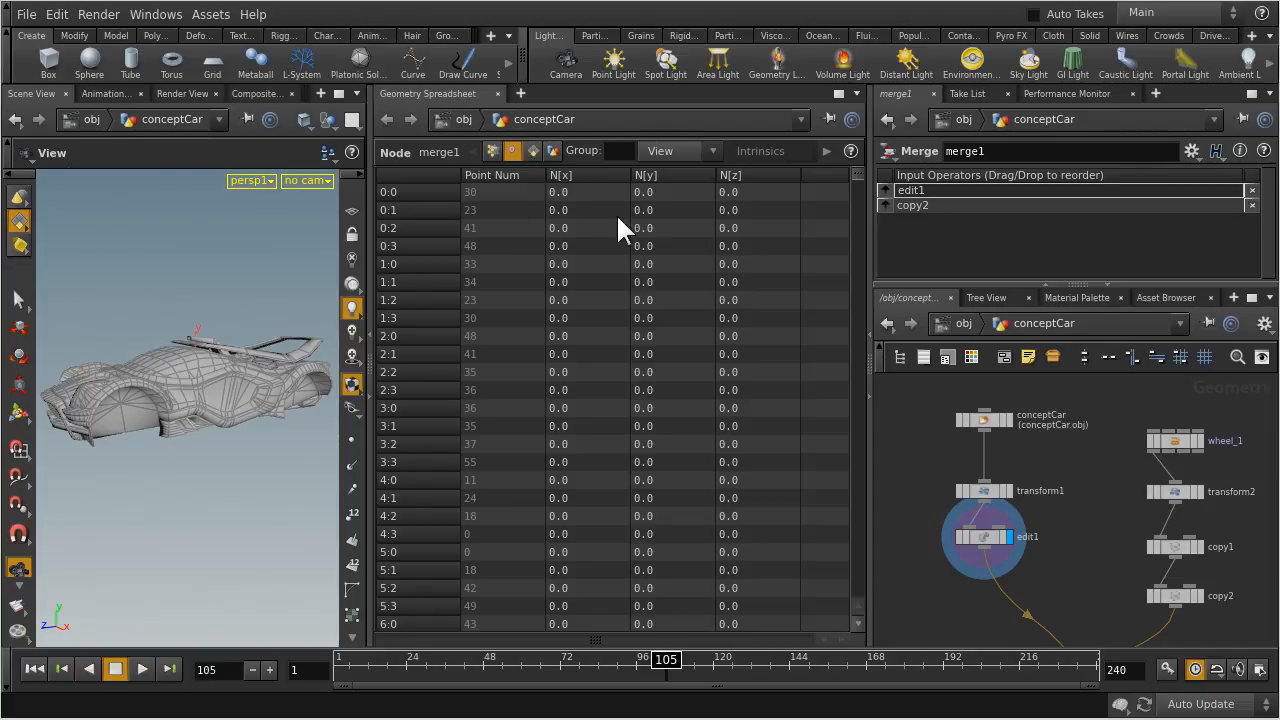
{"action": "left_click", "coordinate": [532, 149]}
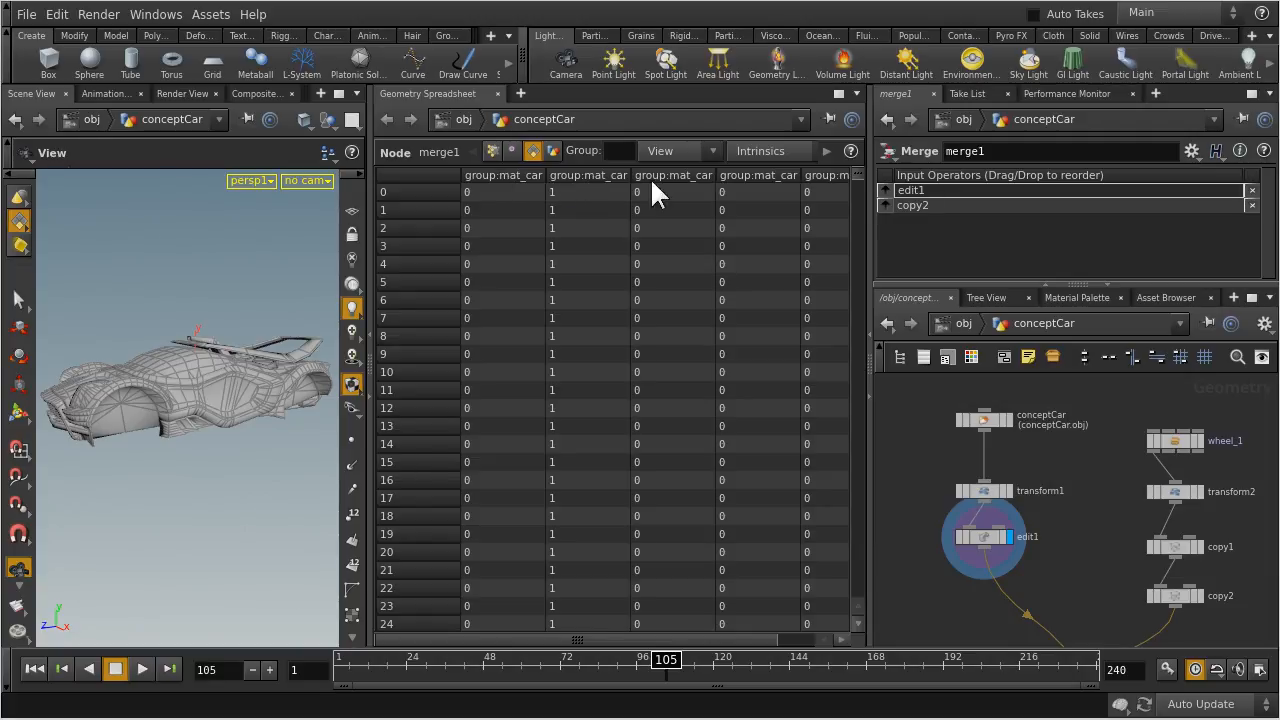
{"action": "left_click_drag", "start_coordinate": [533, 638], "coordinate": [652, 640]}
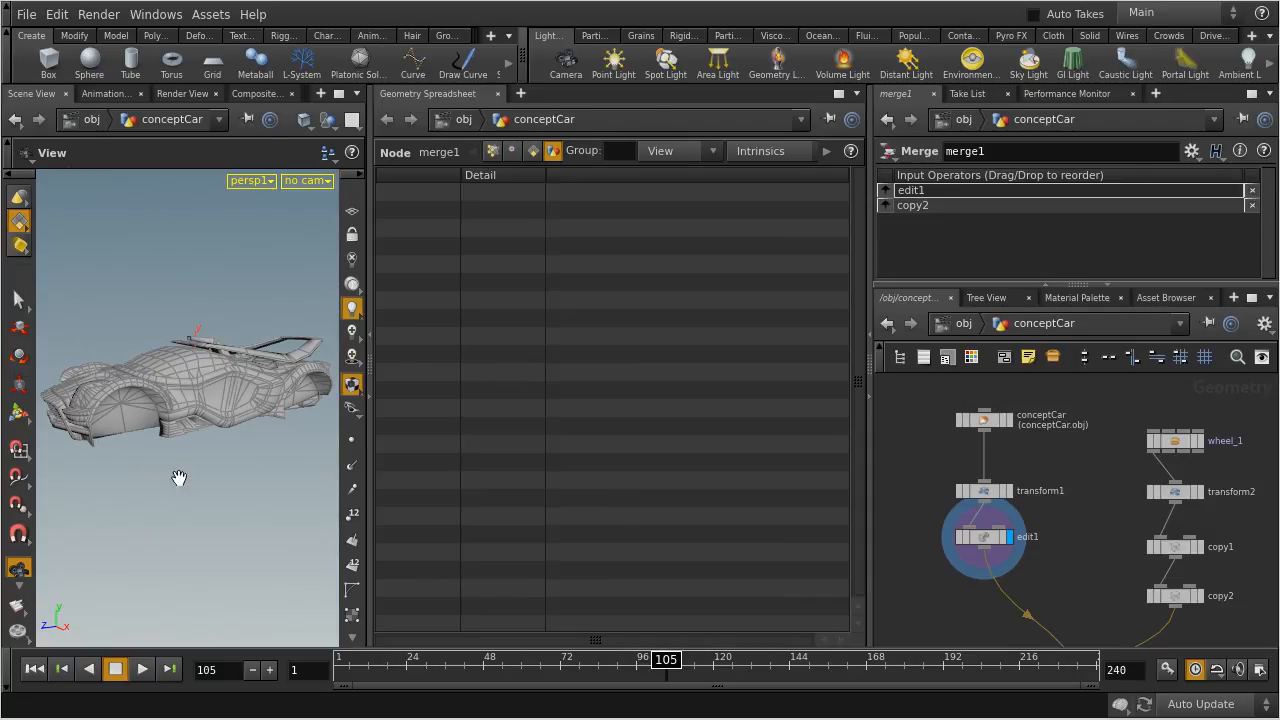
Select copy2 in the wheel branch, display its geometry and orbit around the four wheels
{"action": "mouse_move", "coordinate": [114, 374]}
{"action": "left_mouse_down"}
{"action": "mouse_move", "coordinate": [263, 380]}
{"action": "mouse_move", "coordinate": [117, 385]}
{"action": "left_mouse_up"}
{"action": "middle_click_drag", "start_coordinate": [1095, 534], "coordinate": [952, 469]}
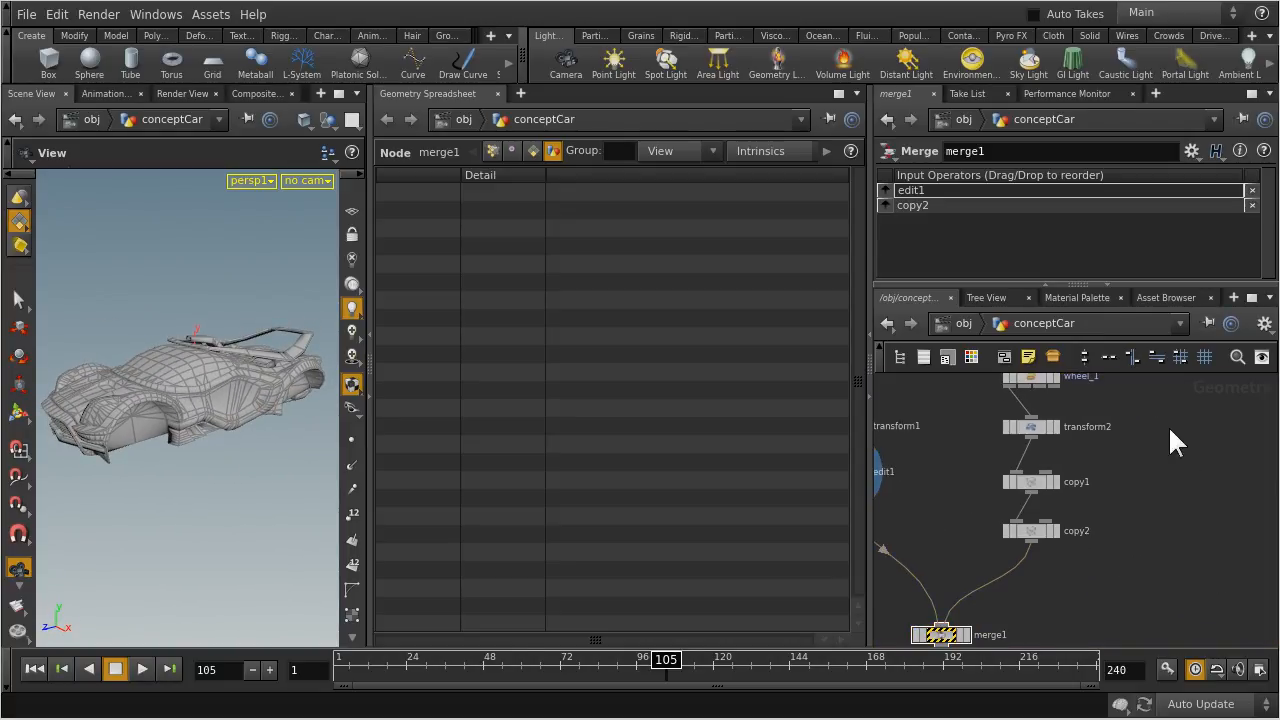
{"action": "middle_click_drag", "start_coordinate": [1170, 425], "coordinate": [1159, 475]}
{"action": "middle_click_drag", "start_coordinate": [1128, 580], "coordinate": [1144, 477]}
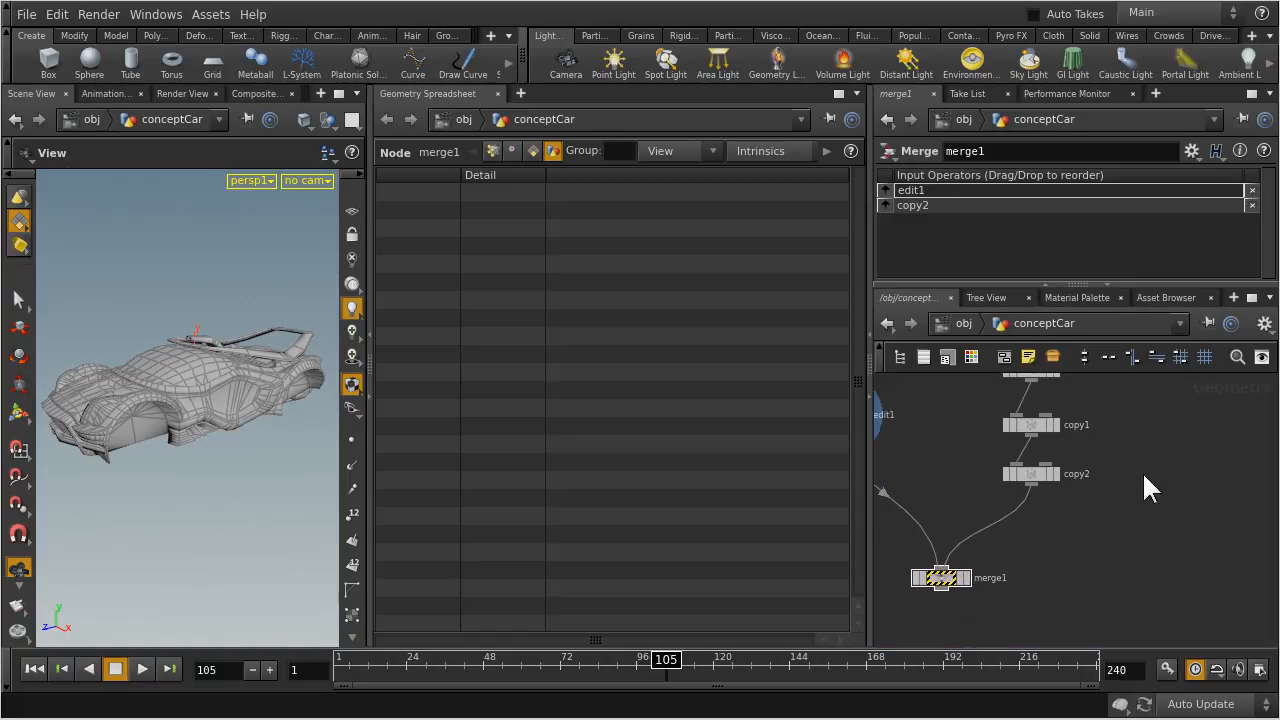
{"action": "left_click", "coordinate": [1032, 476]}
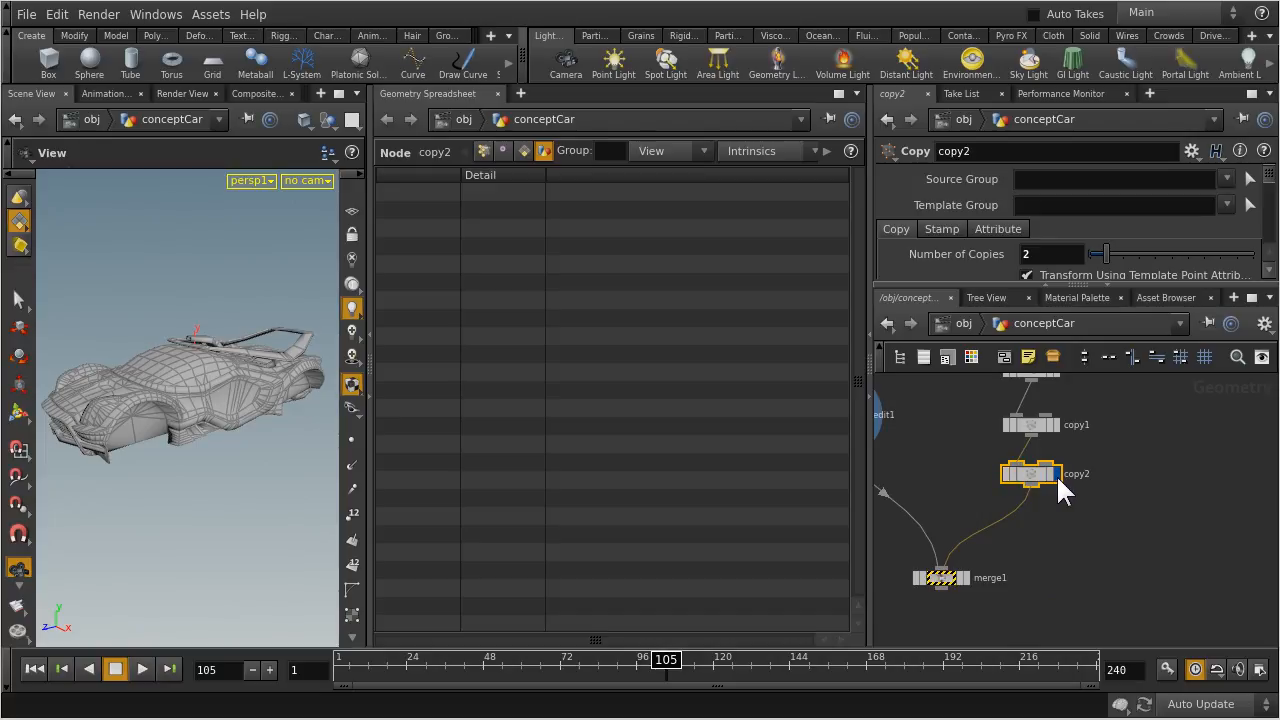
{"action": "left_click", "coordinate": [1056, 474]}
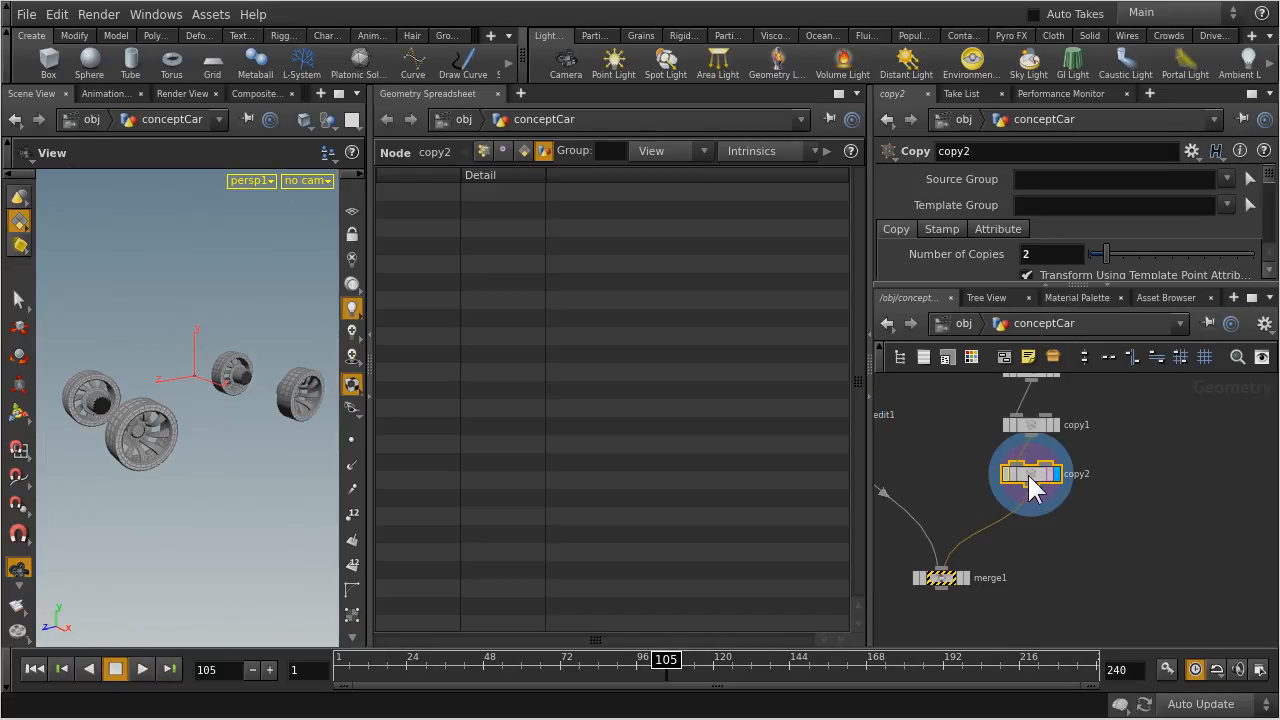
{"action": "mouse_move", "coordinate": [171, 403]}
{"action": "left_mouse_down"}
{"action": "mouse_move", "coordinate": [263, 381]}
{"action": "mouse_move", "coordinate": [209, 434]}
{"action": "mouse_move", "coordinate": [160, 390]}
{"action": "mouse_move", "coordinate": [177, 380]}
{"action": "mouse_move", "coordinate": [185, 400]}
{"action": "mouse_move", "coordinate": [188, 385]}
{"action": "left_mouse_up"}
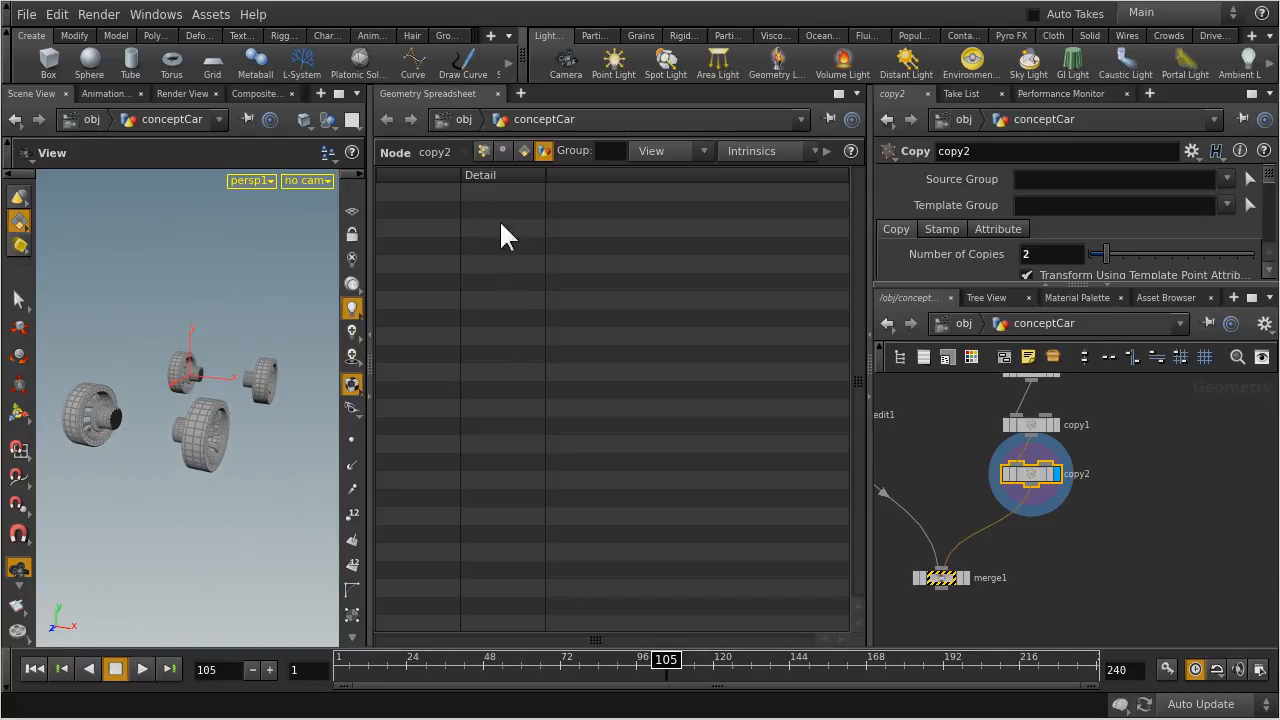
Compare the point attributes of copy2 and edit1 in the spreadsheet, and view copy2's vertex attributes
{"action": "left_click", "coordinate": [485, 150]}
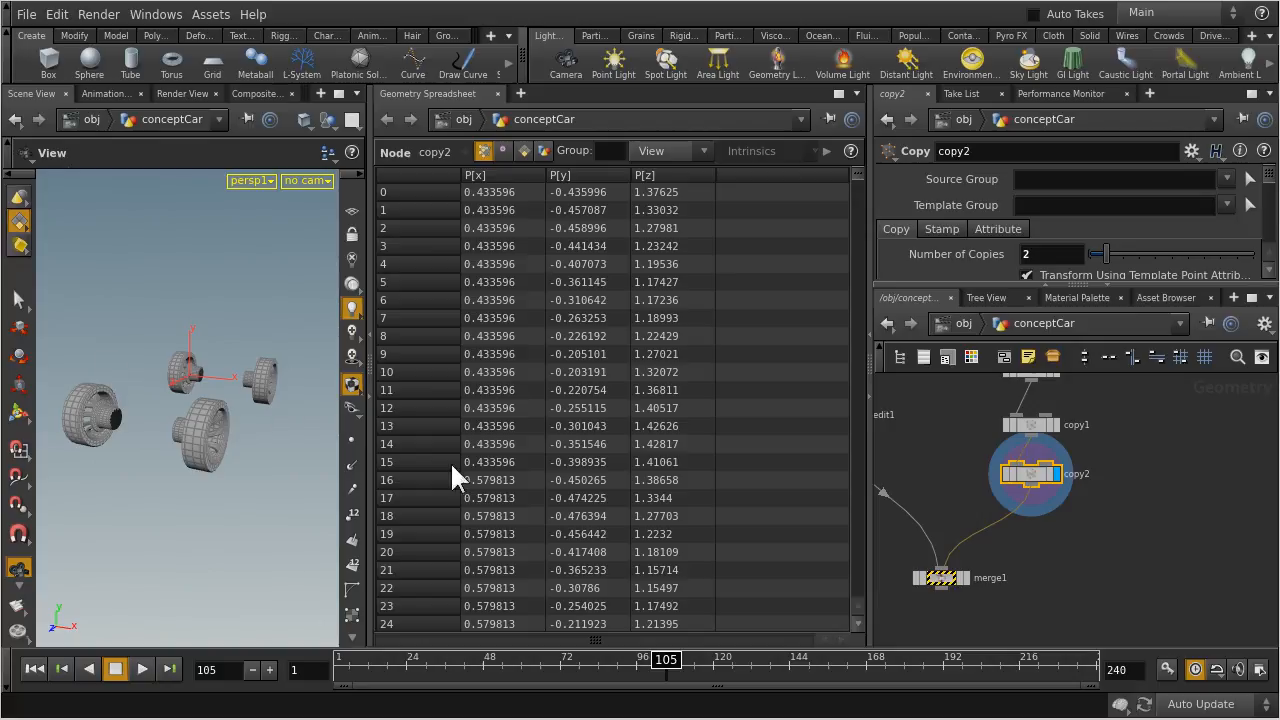
{"action": "middle_click_drag", "start_coordinate": [943, 443], "coordinate": [1057, 491]}
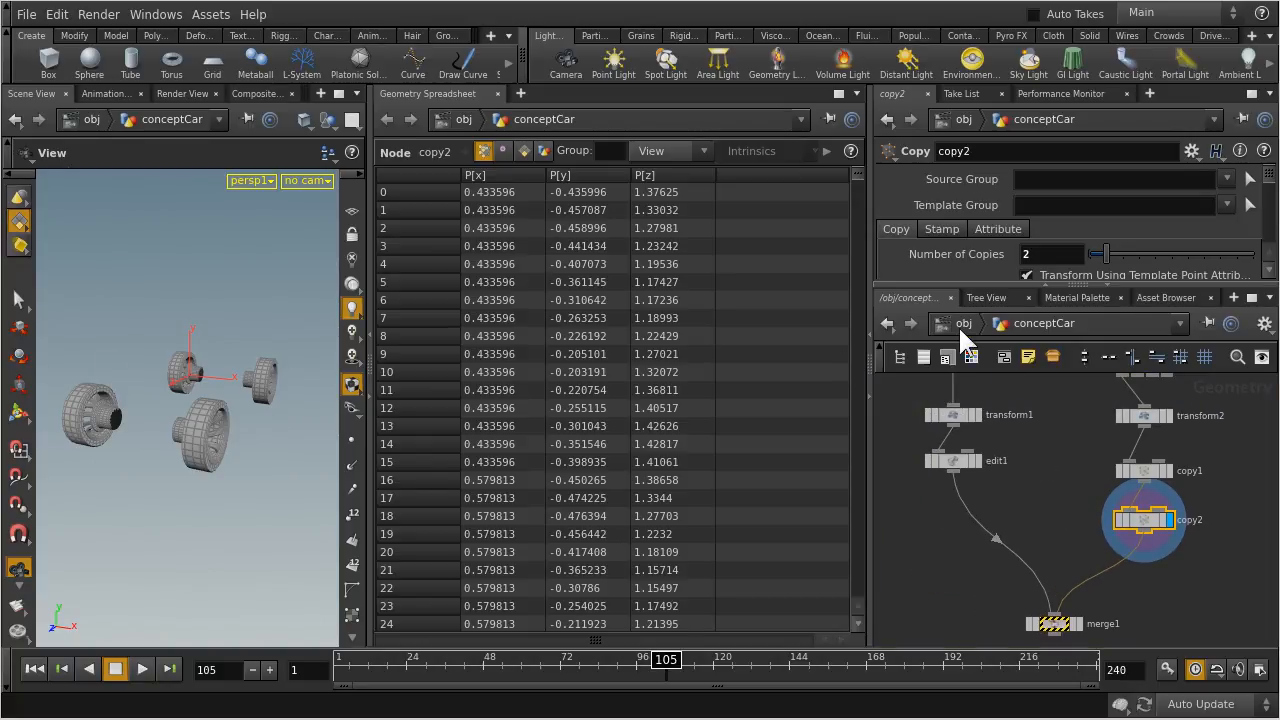
{"action": "mouse_move", "coordinate": [1040, 432]}
{"action": "middle_mouse_down"}
{"action": "mouse_move", "coordinate": [1035, 554]}
{"action": "mouse_move", "coordinate": [1032, 452]}
{"action": "middle_mouse_up"}
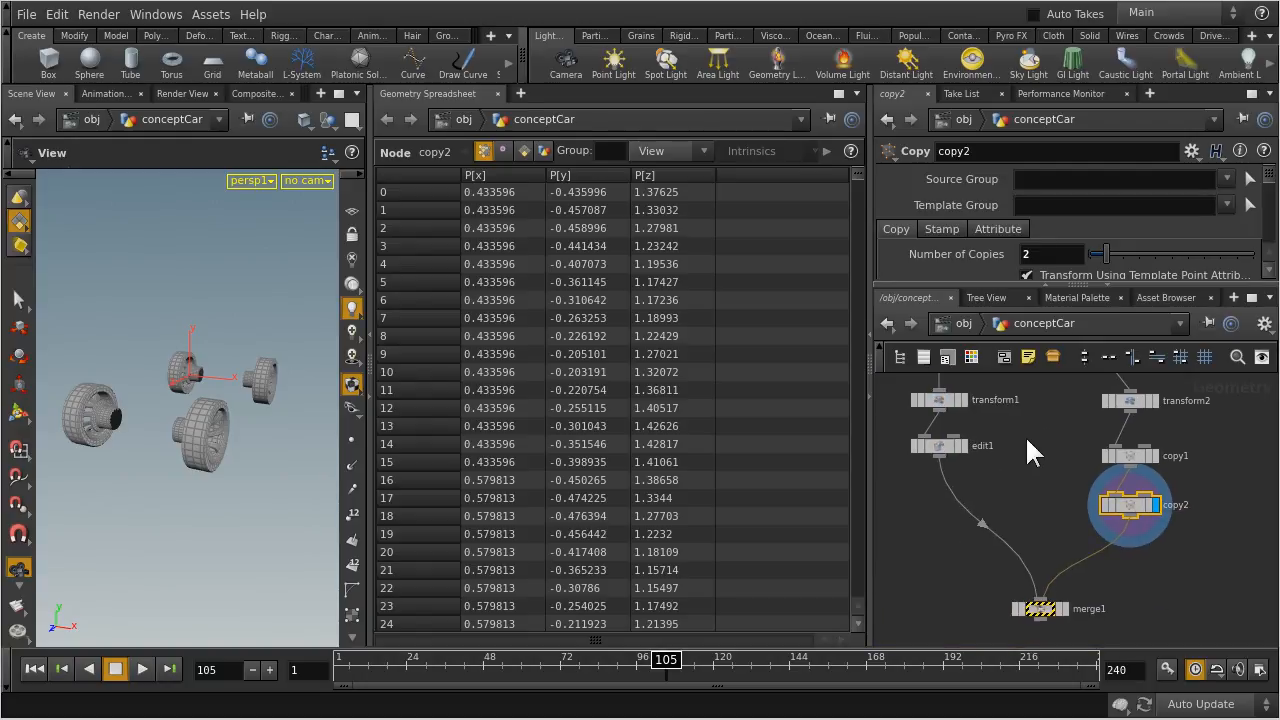
{"action": "left_click", "coordinate": [940, 448]}
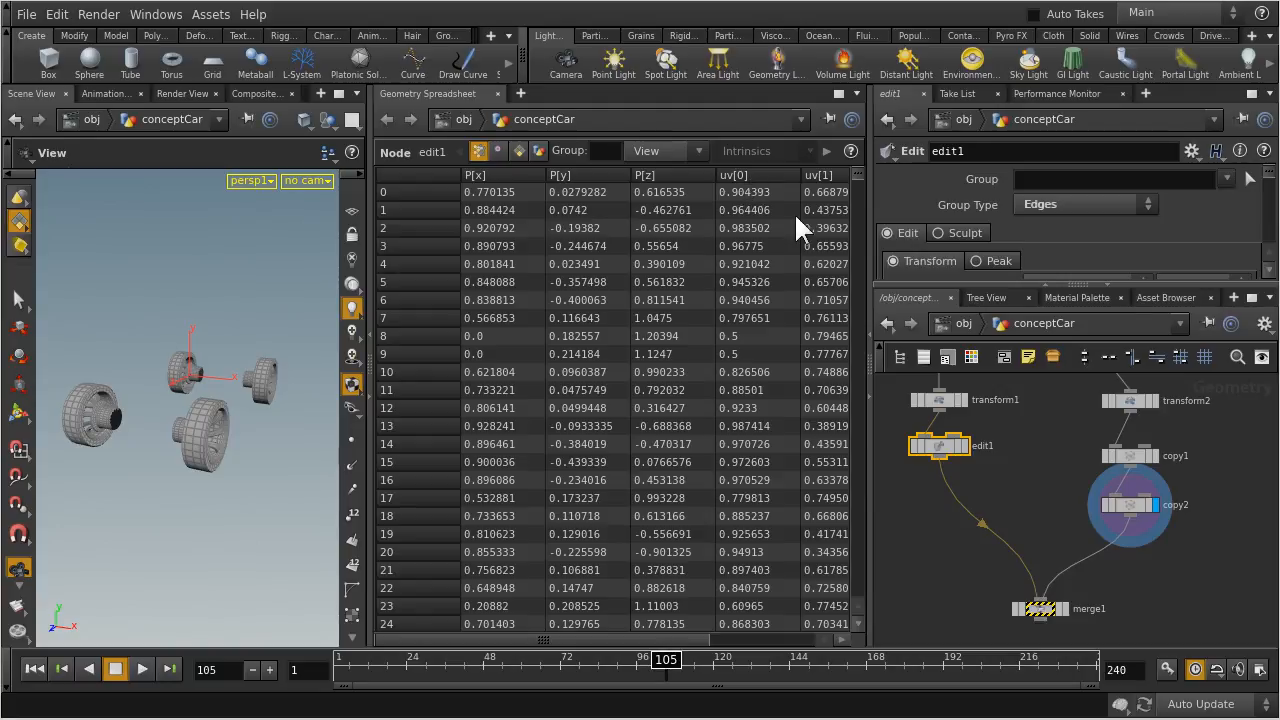
{"action": "left_click", "coordinate": [1133, 504]}
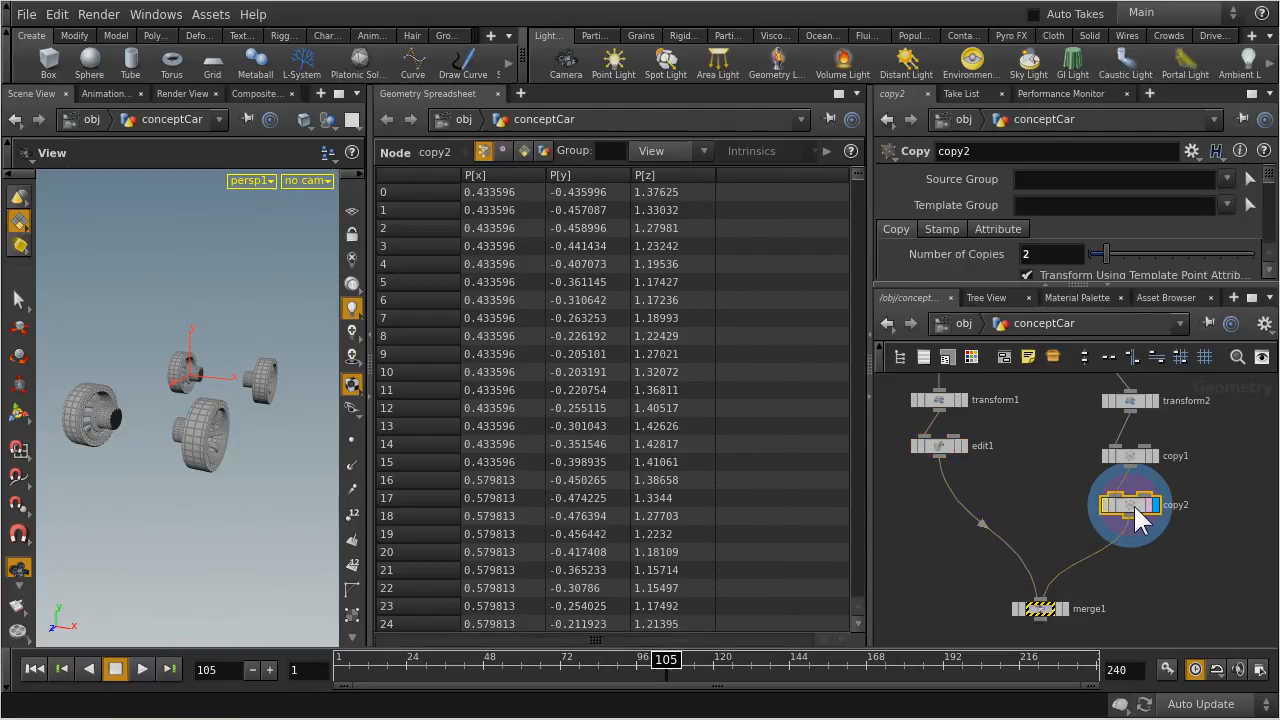
{"action": "middle_click_drag", "start_coordinate": [1189, 440], "coordinate": [1243, 478]}
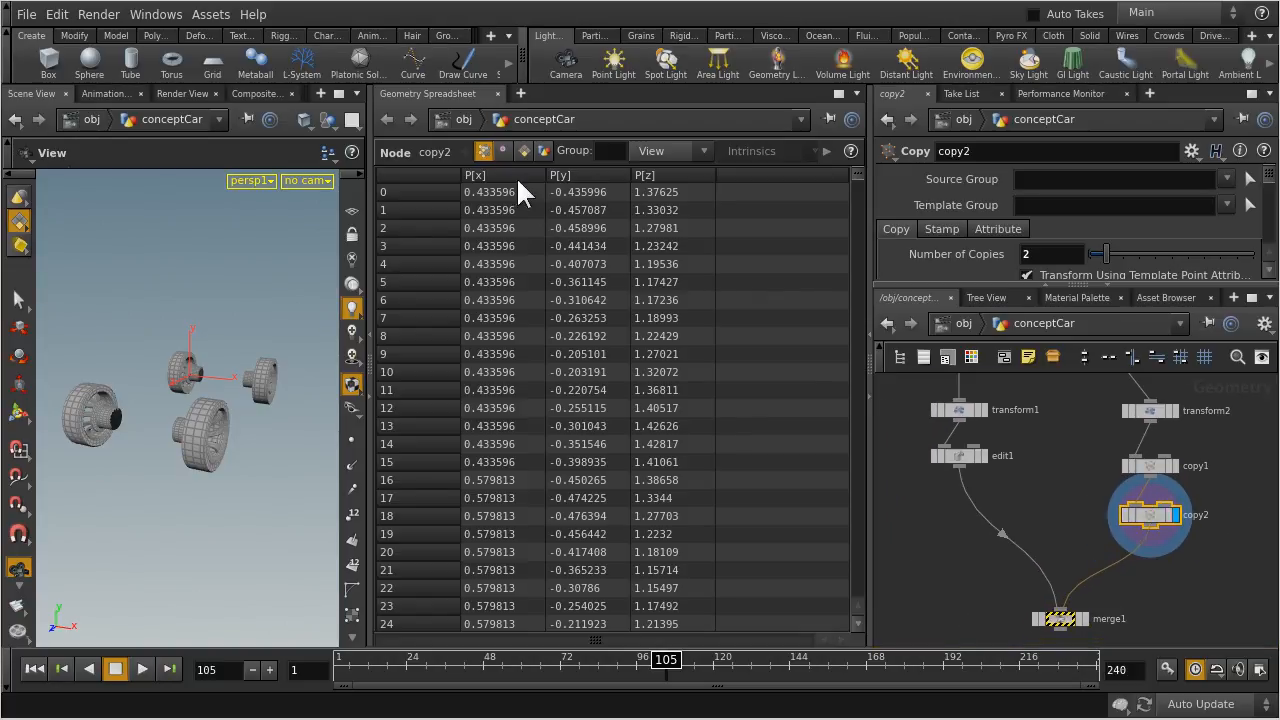
{"action": "left_click", "coordinate": [500, 148]}
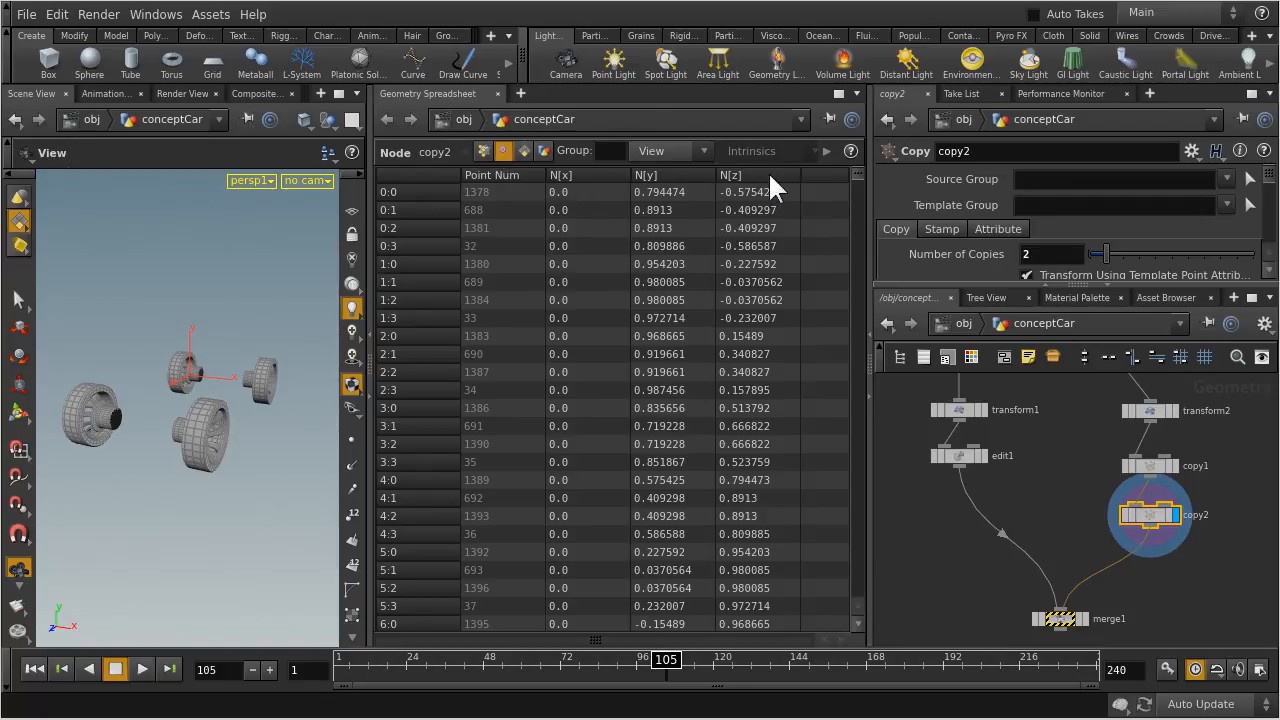
Select edit1 in the body branch, display its geometry and inspect its vertex attributes in the spreadsheet
{"action": "mouse_move", "coordinate": [861, 170]}
{"action": "left_mouse_down"}
{"action": "mouse_move", "coordinate": [865, 257]}
{"action": "mouse_move", "coordinate": [856, 161]}
{"action": "left_mouse_up"}
{"action": "left_click", "coordinate": [956, 456]}
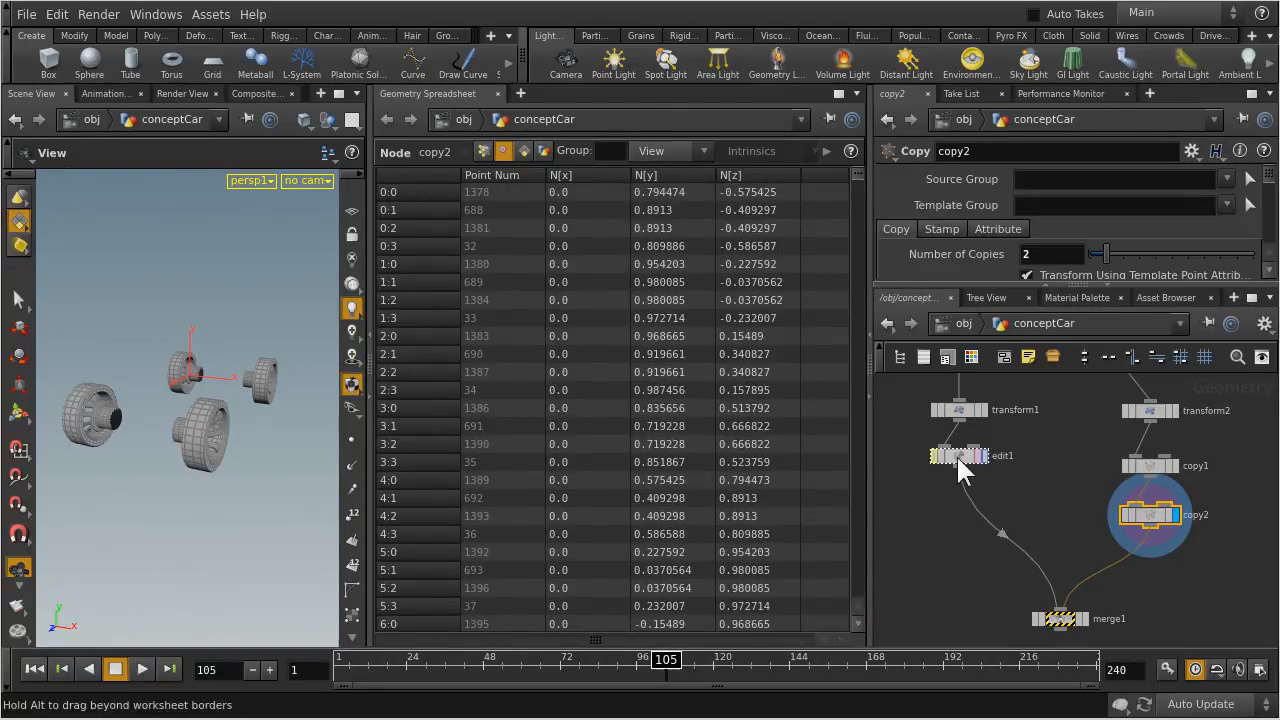
{"action": "middle_click_drag", "start_coordinate": [962, 376], "coordinate": [1023, 466]}
{"action": "left_click", "coordinate": [997, 511]}
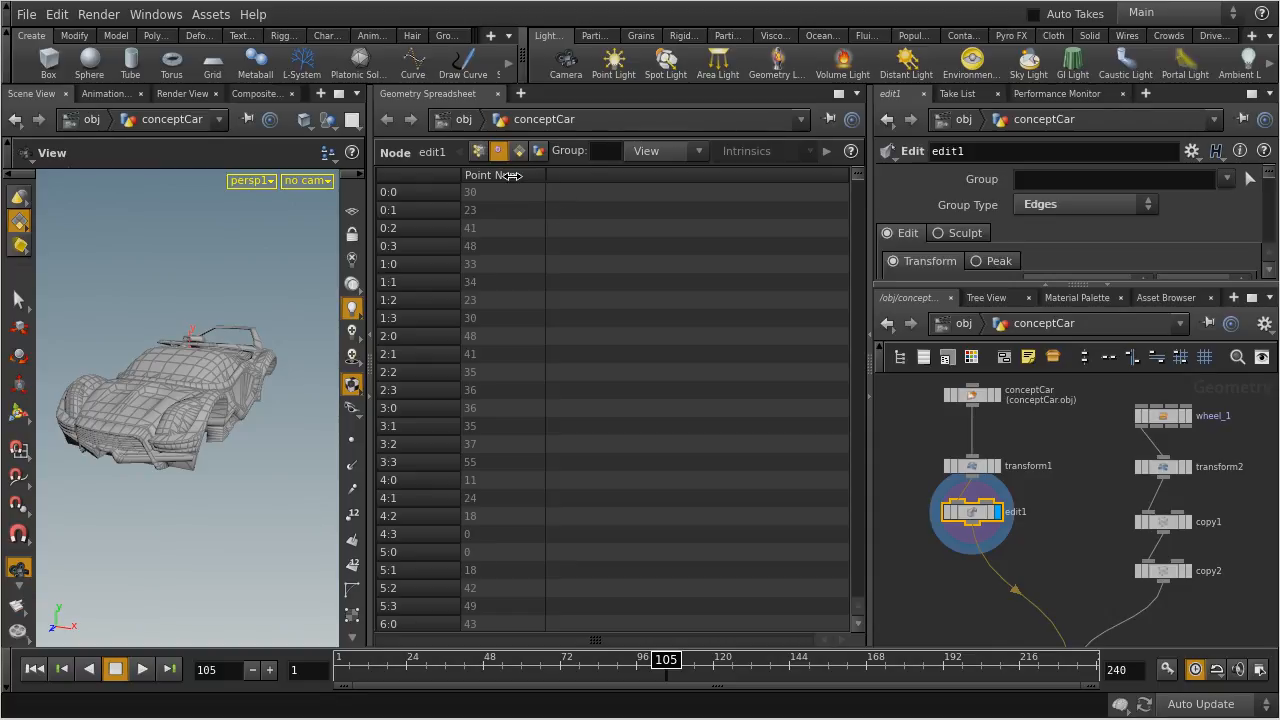
{"action": "middle_click_drag", "start_coordinate": [1080, 551], "coordinate": [1071, 477]}
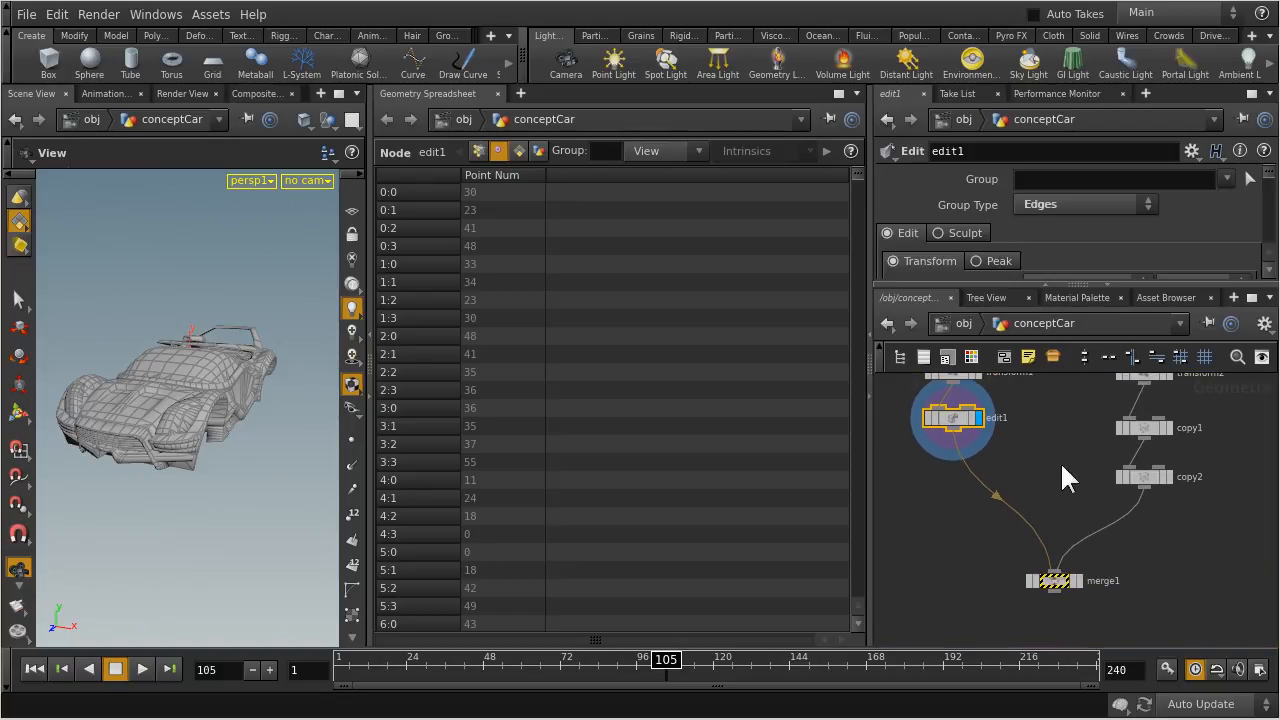
Move the edit1 node down level with copy2, and view copy2's vertex normals for comparison
{"action": "left_click_drag", "start_coordinate": [960, 425], "coordinate": [960, 479]}
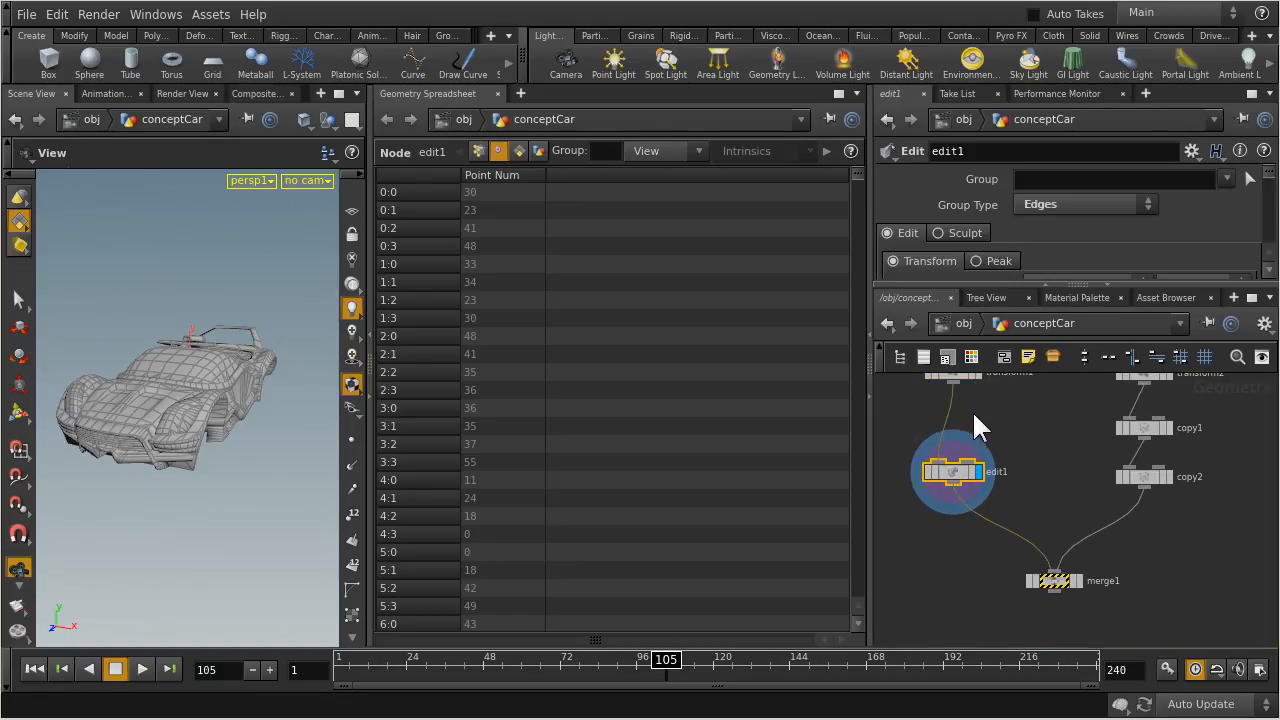
{"action": "left_click", "coordinate": [1135, 477]}
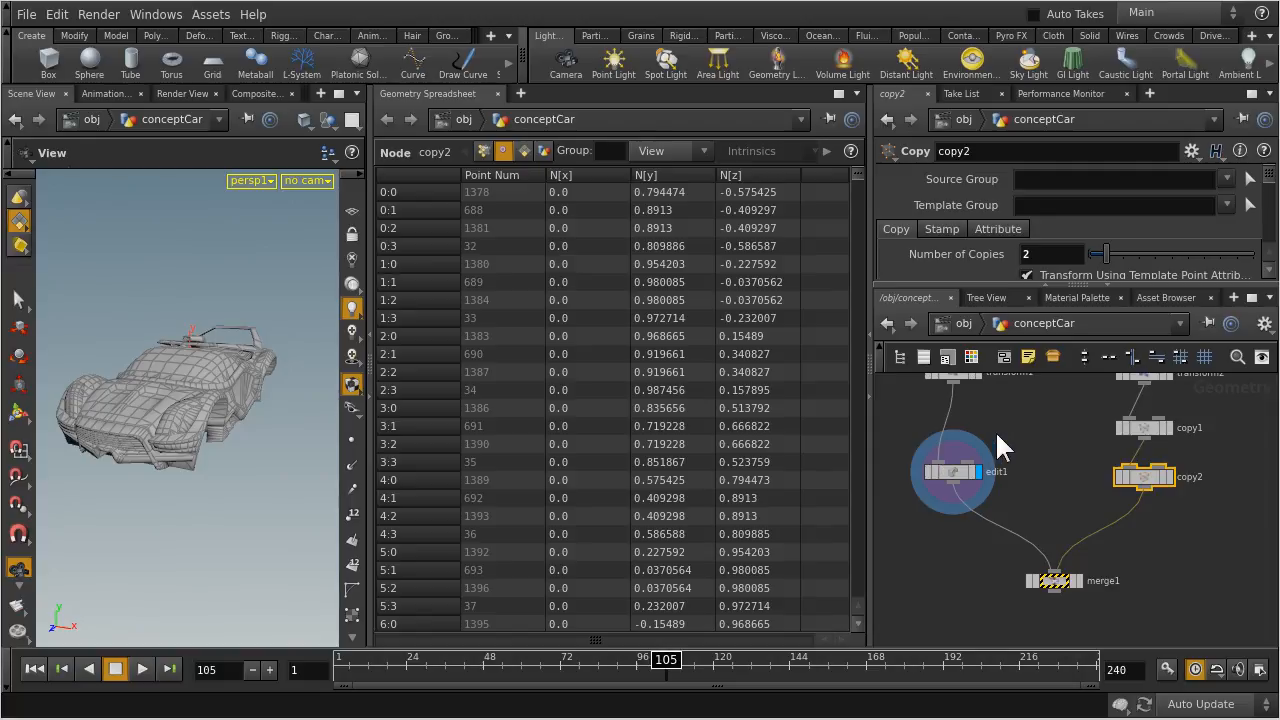
{"action": "left_click", "coordinate": [1031, 446]}
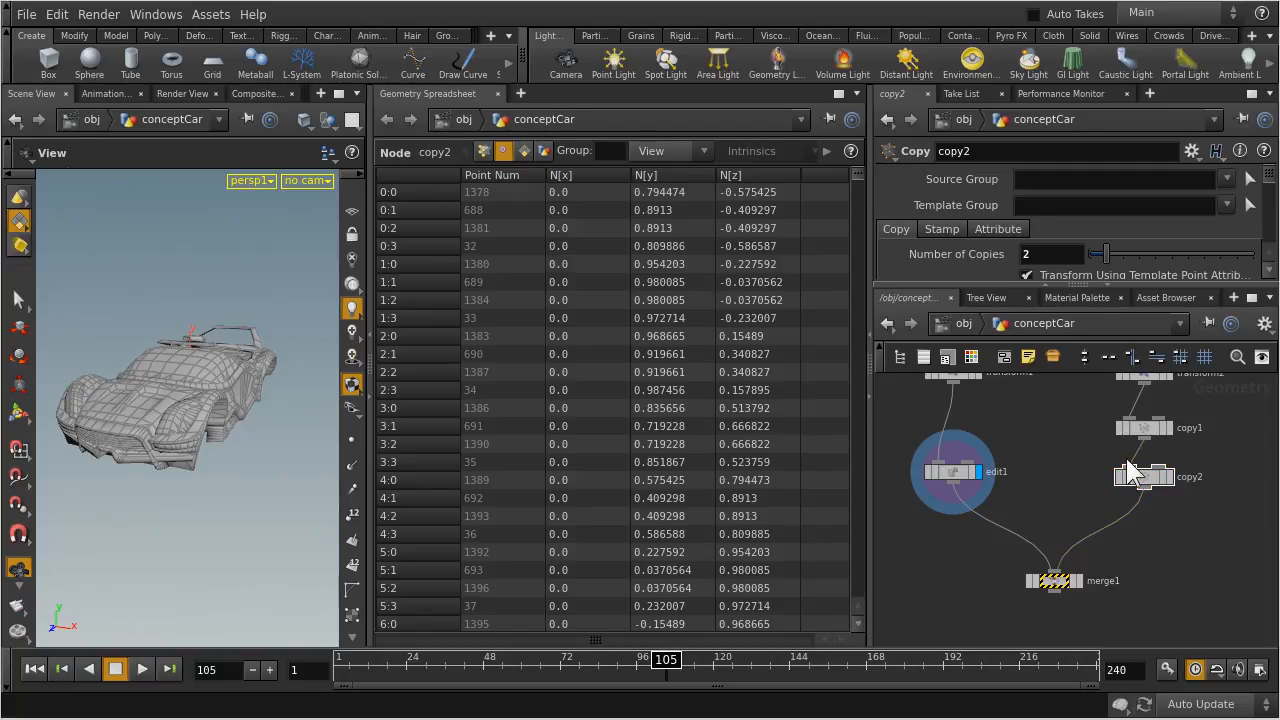
{"action": "middle_click_drag", "start_coordinate": [1168, 546], "coordinate": [1164, 506]}
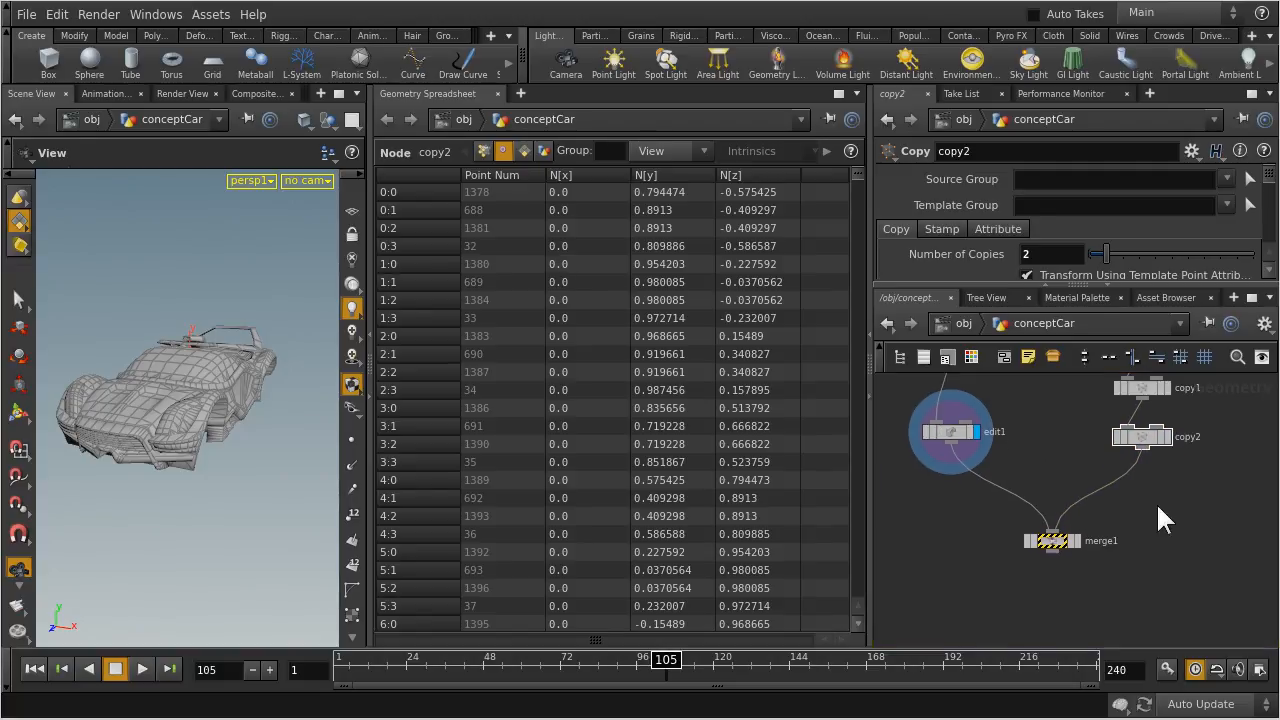
Select and display merge1, check its vertex normals and orbit around the merged car to examine its shading
{"action": "left_click", "coordinate": [1040, 537]}
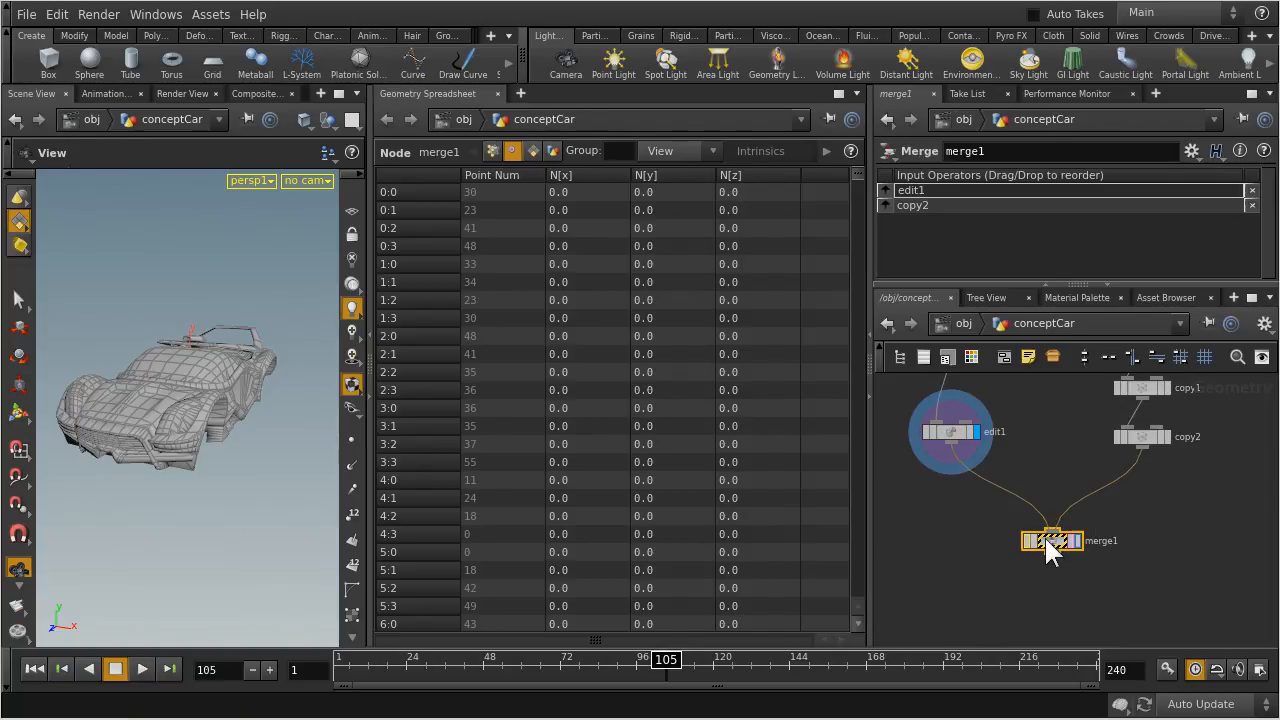
{"action": "left_click", "coordinate": [1076, 538]}
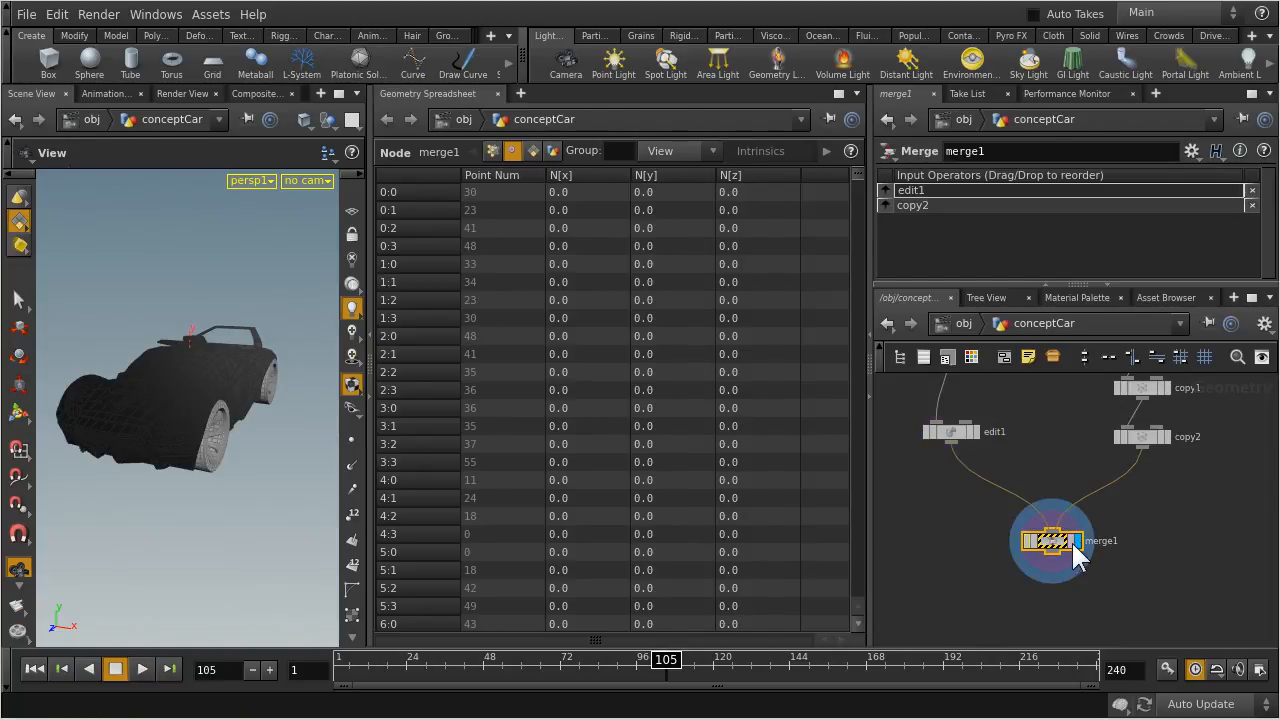
{"action": "mouse_move", "coordinate": [210, 383]}
{"action": "left_mouse_down"}
{"action": "mouse_move", "coordinate": [60, 365]}
{"action": "mouse_move", "coordinate": [177, 423]}
{"action": "mouse_move", "coordinate": [207, 388]}
{"action": "mouse_move", "coordinate": [188, 396]}
{"action": "left_mouse_up"}
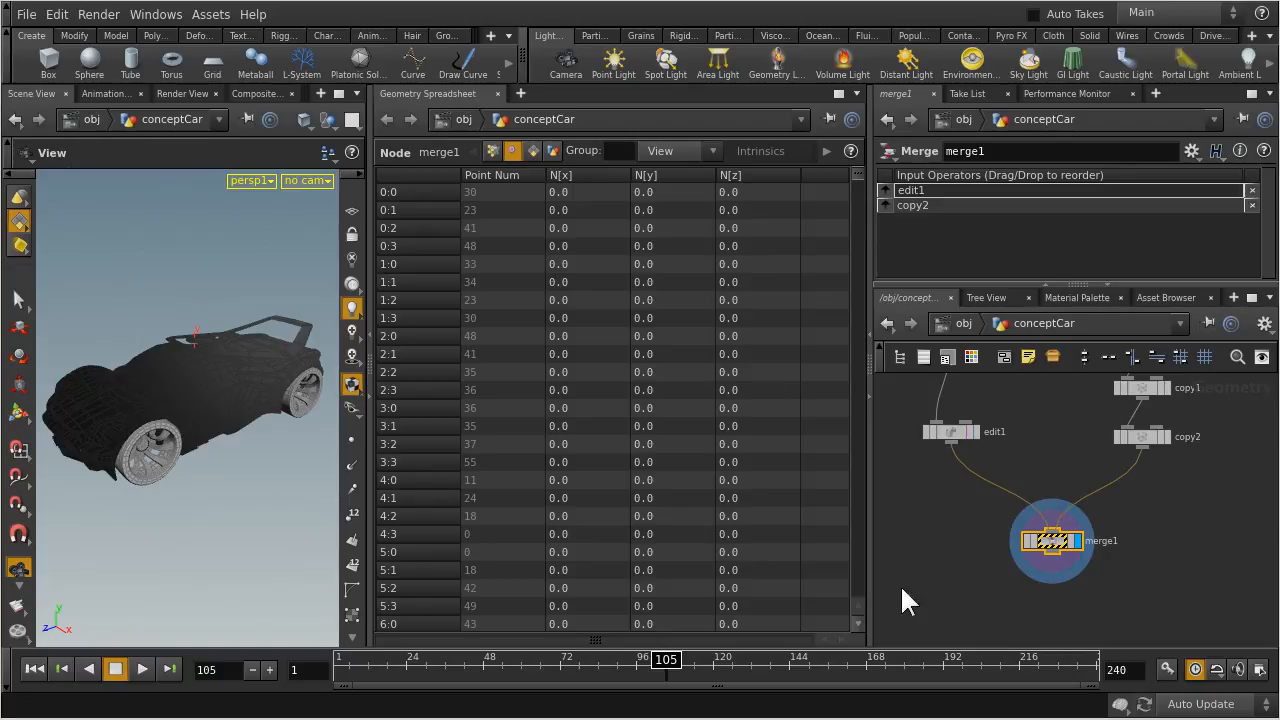
{"action": "mouse_move", "coordinate": [1041, 415]}
{"action": "middle_mouse_down"}
{"action": "mouse_move", "coordinate": [1058, 580]}
{"action": "mouse_move", "coordinate": [1038, 409]}
{"action": "middle_mouse_up"}
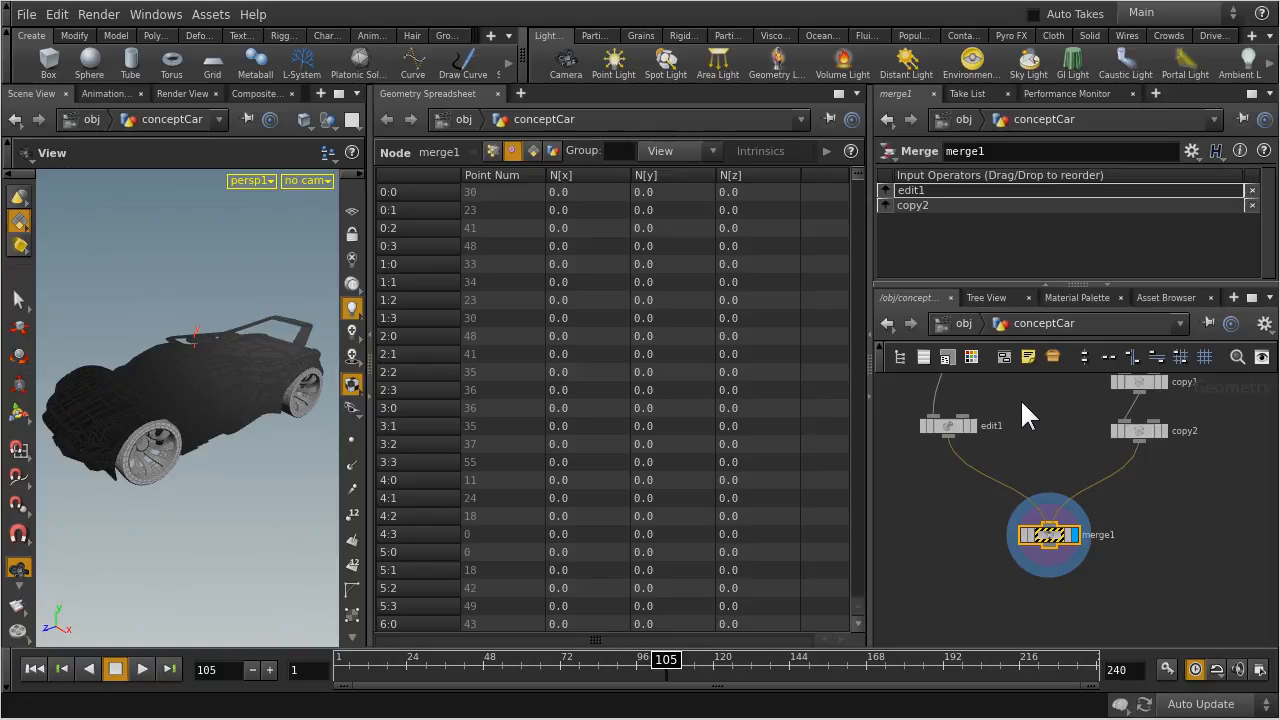
{"action": "middle_click_drag", "start_coordinate": [1031, 409], "coordinate": [1039, 453]}
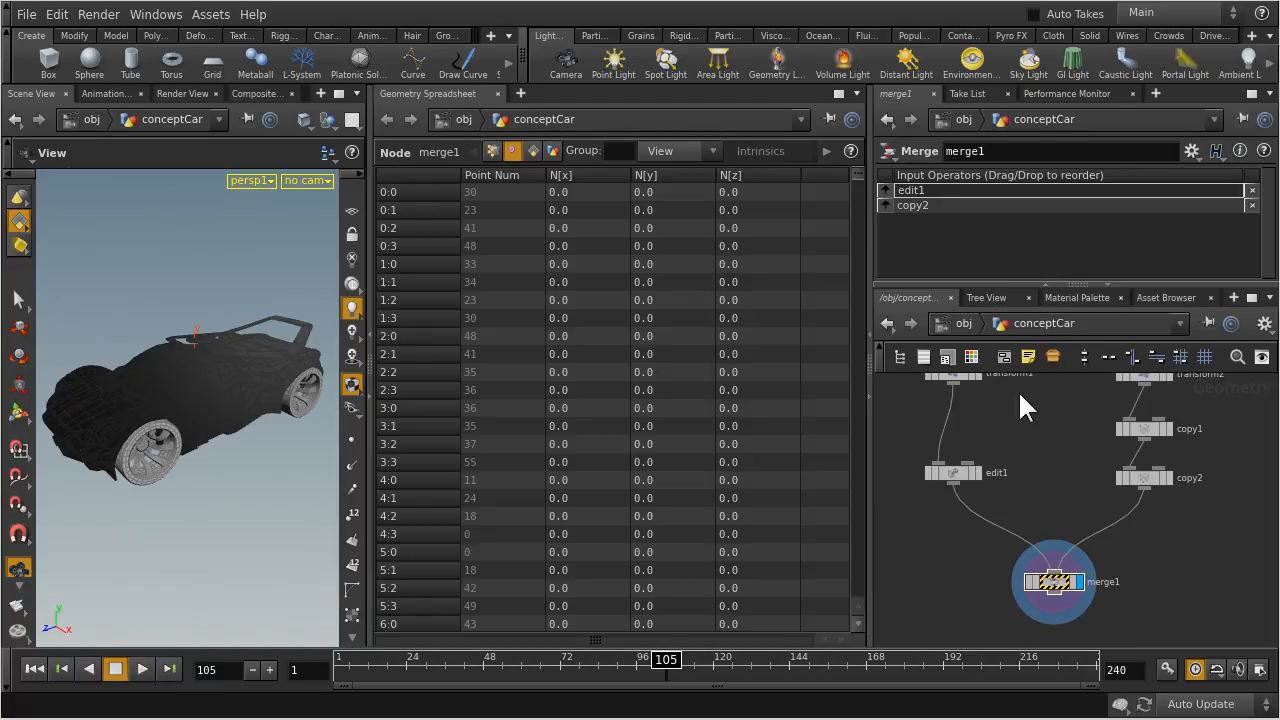
Display edit1 and copy2 in turn, comparing the shading and vertex attributes of the body and the wheels
{"action": "left_click", "coordinate": [948, 472]}
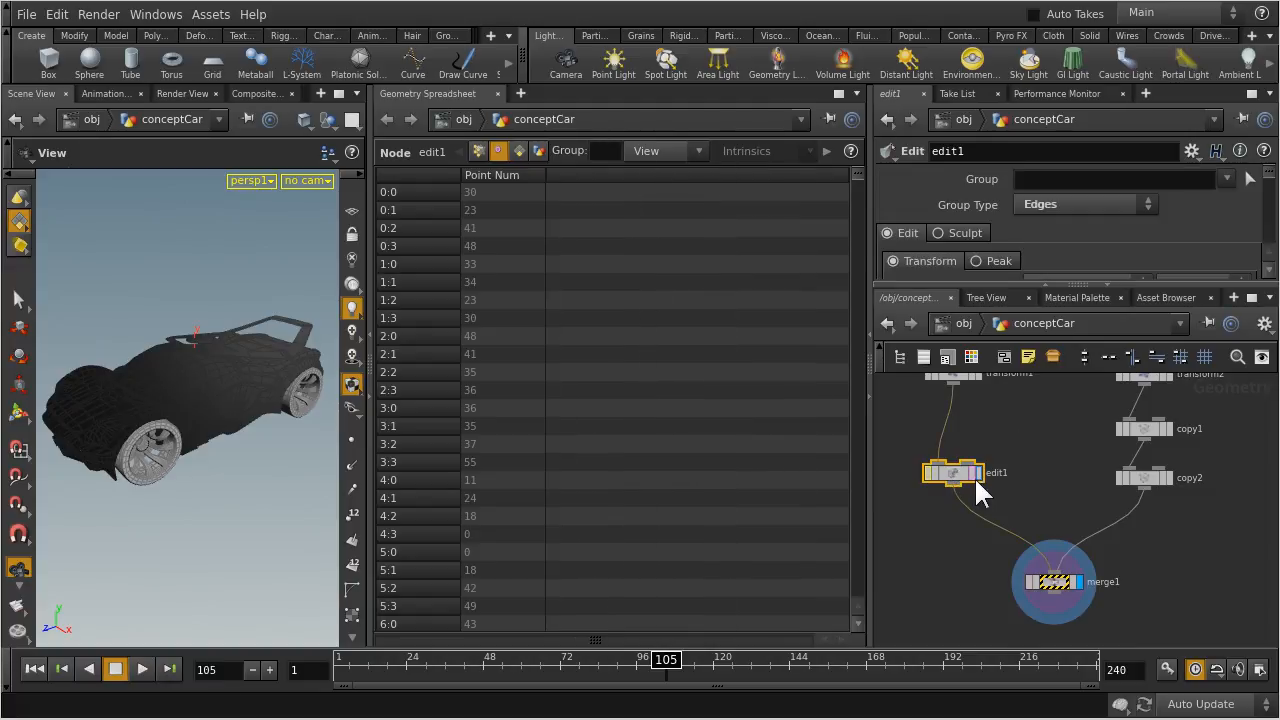
{"action": "left_click", "coordinate": [977, 474]}
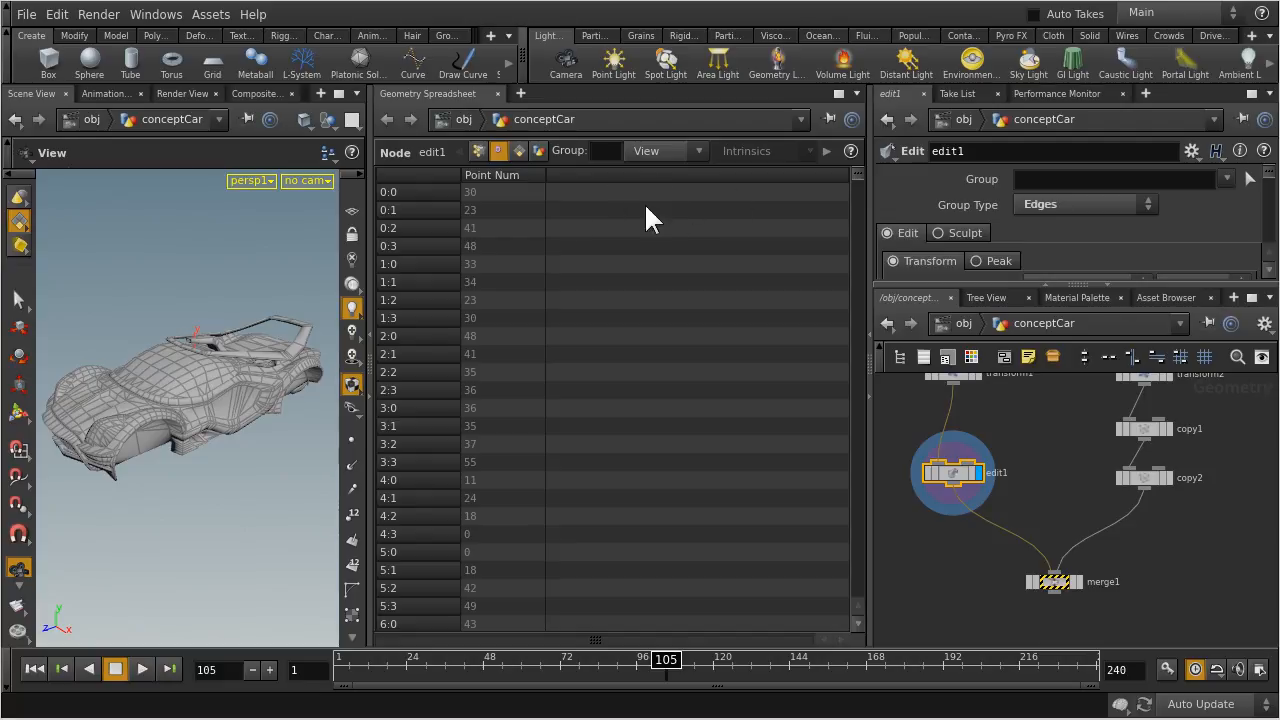
{"action": "left_click", "coordinate": [1146, 476]}
{"action": "left_click", "coordinate": [1171, 479]}
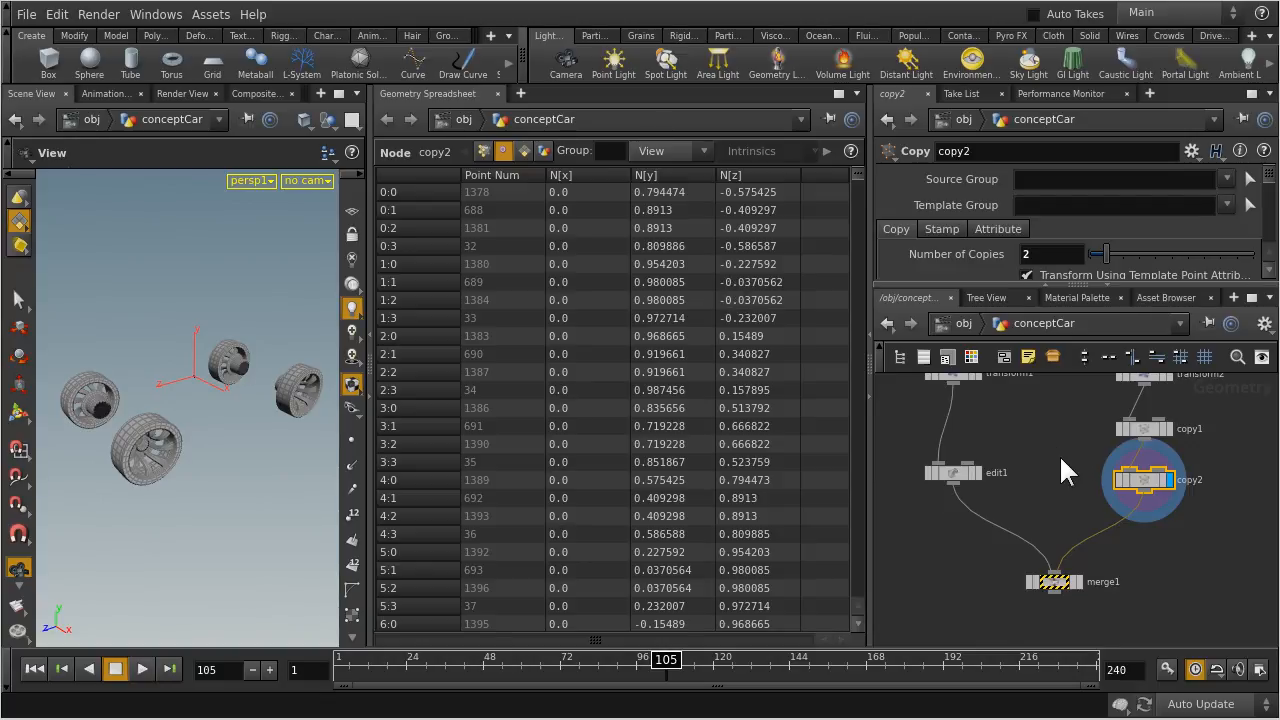
Enter the wheel_1 subnetwork and select subdivide1 to view its vertex normals in the spreadsheet
{"action": "middle_click_drag", "start_coordinate": [1065, 408], "coordinate": [1017, 532]}
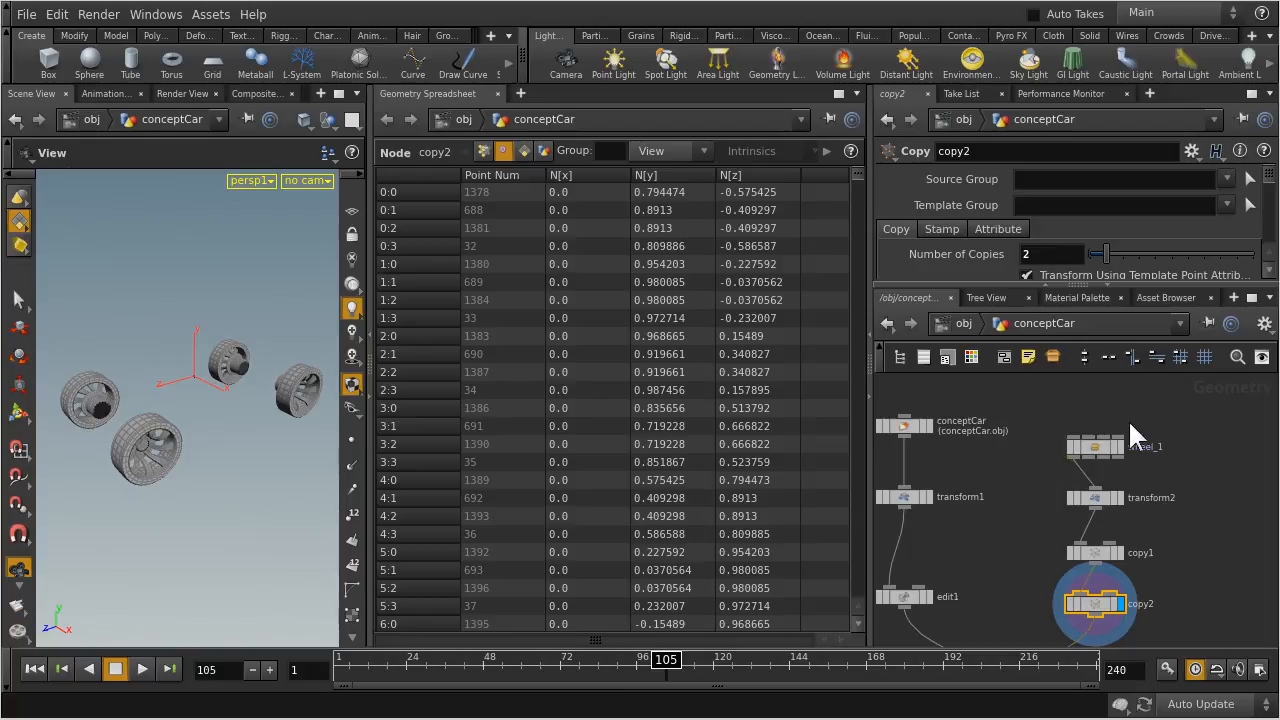
{"action": "left_click", "coordinate": [1217, 518]}
{"action": "middle_click_drag", "start_coordinate": [1208, 563], "coordinate": [1202, 539]}
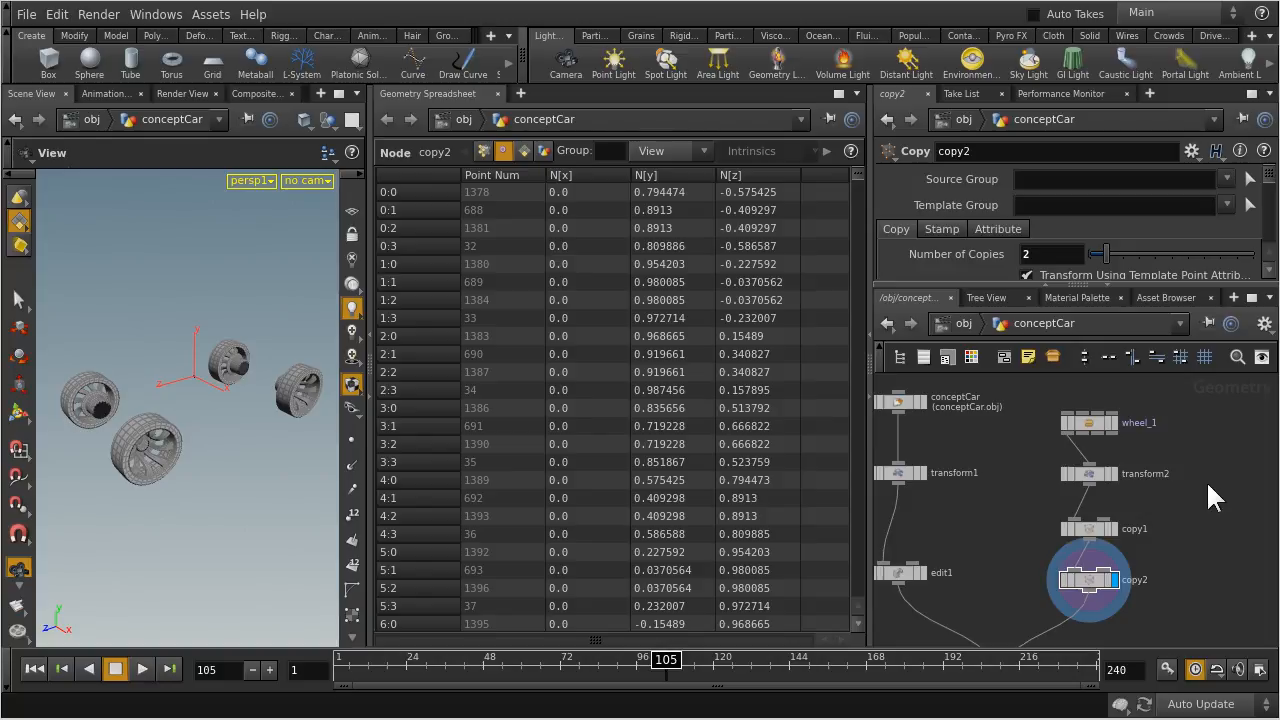
{"action": "double_click", "coordinate": [1089, 421]}
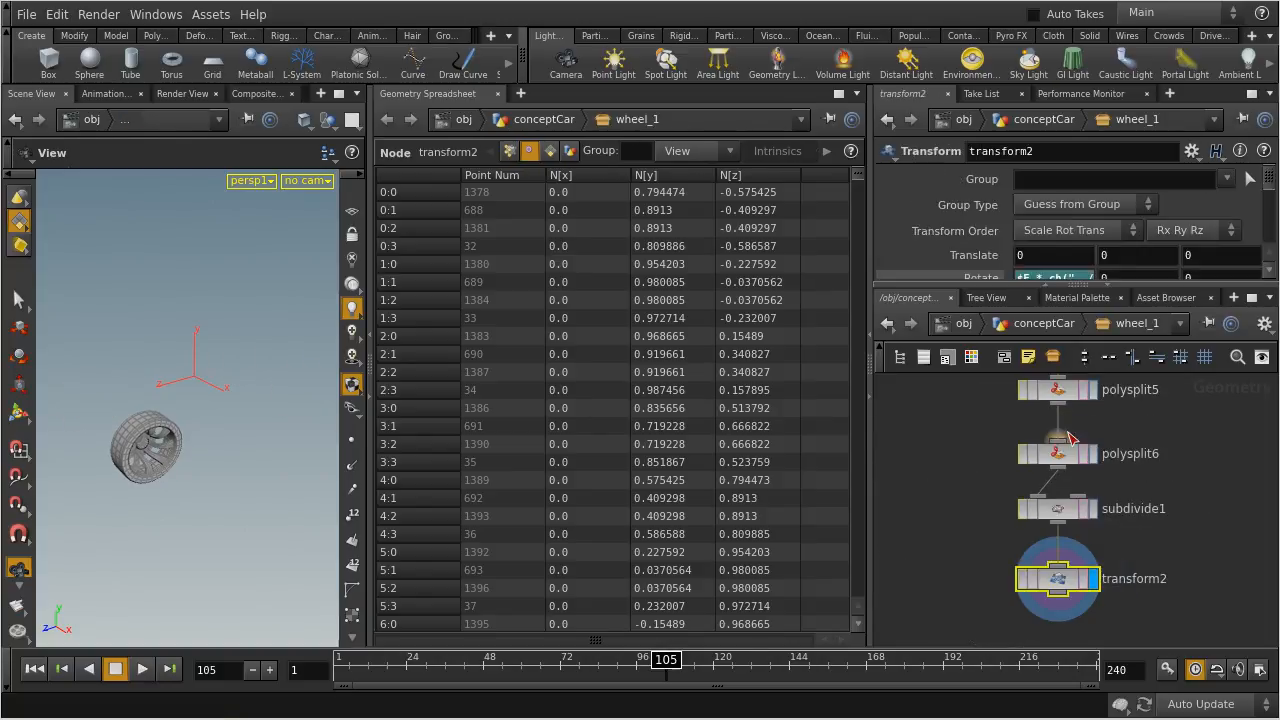
{"action": "middle_click_drag", "start_coordinate": [1193, 440], "coordinate": [1166, 443]}
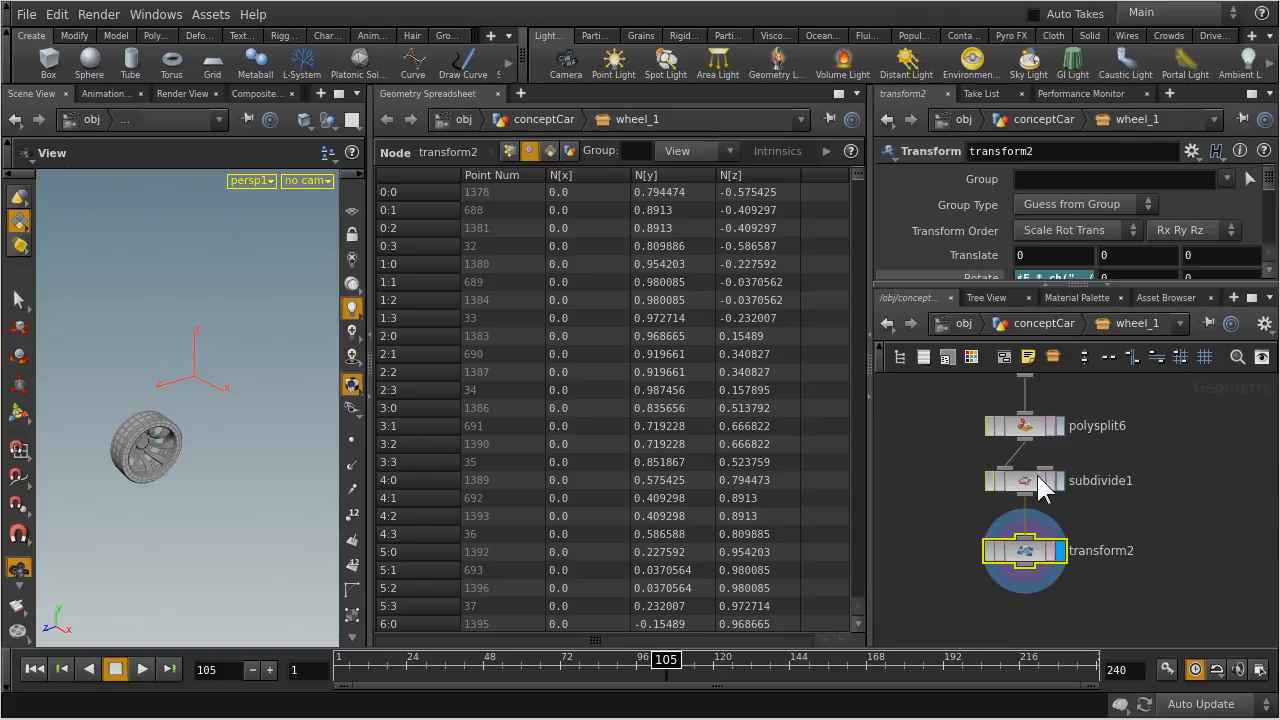
{"action": "left_click", "coordinate": [1028, 486]}
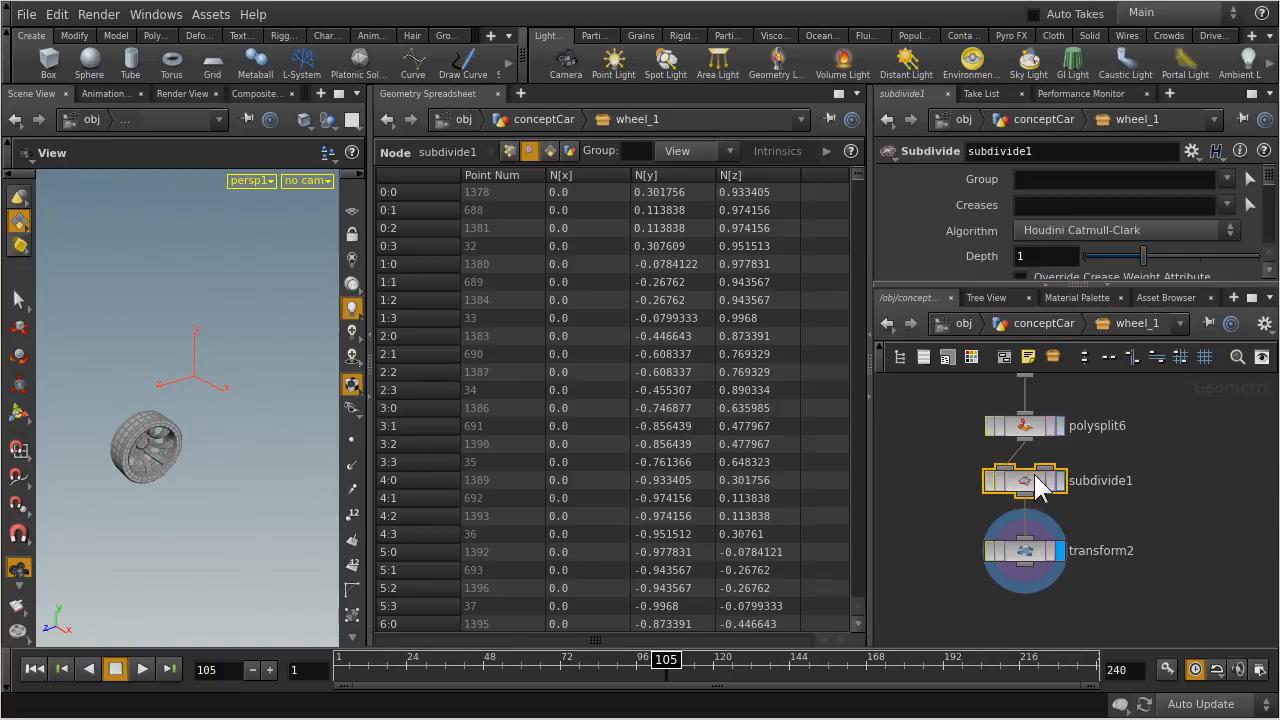
Enlarge the parameter area above the network and examine subdivide1's node info, including its point and vertex attributes
{"action": "left_click_drag", "start_coordinate": [958, 288], "coordinate": [876, 334]}
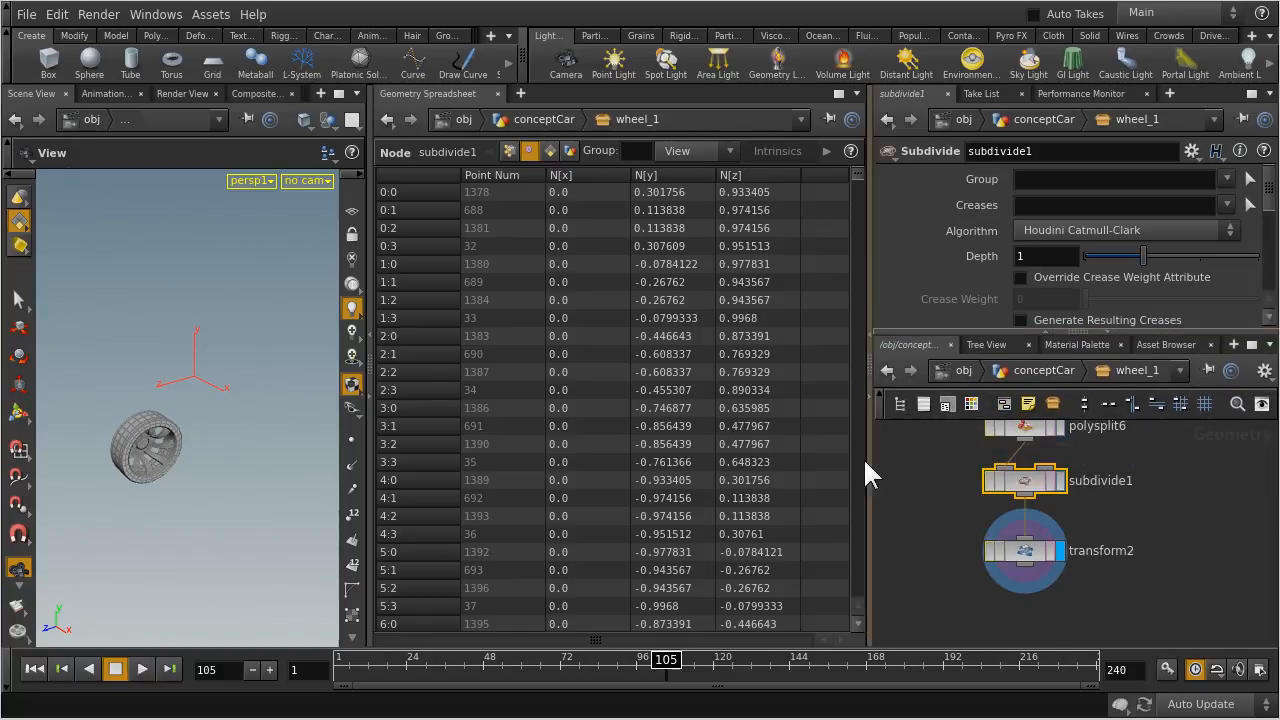
{"action": "middle_click_drag", "start_coordinate": [1031, 480], "coordinate": [702, 565]}
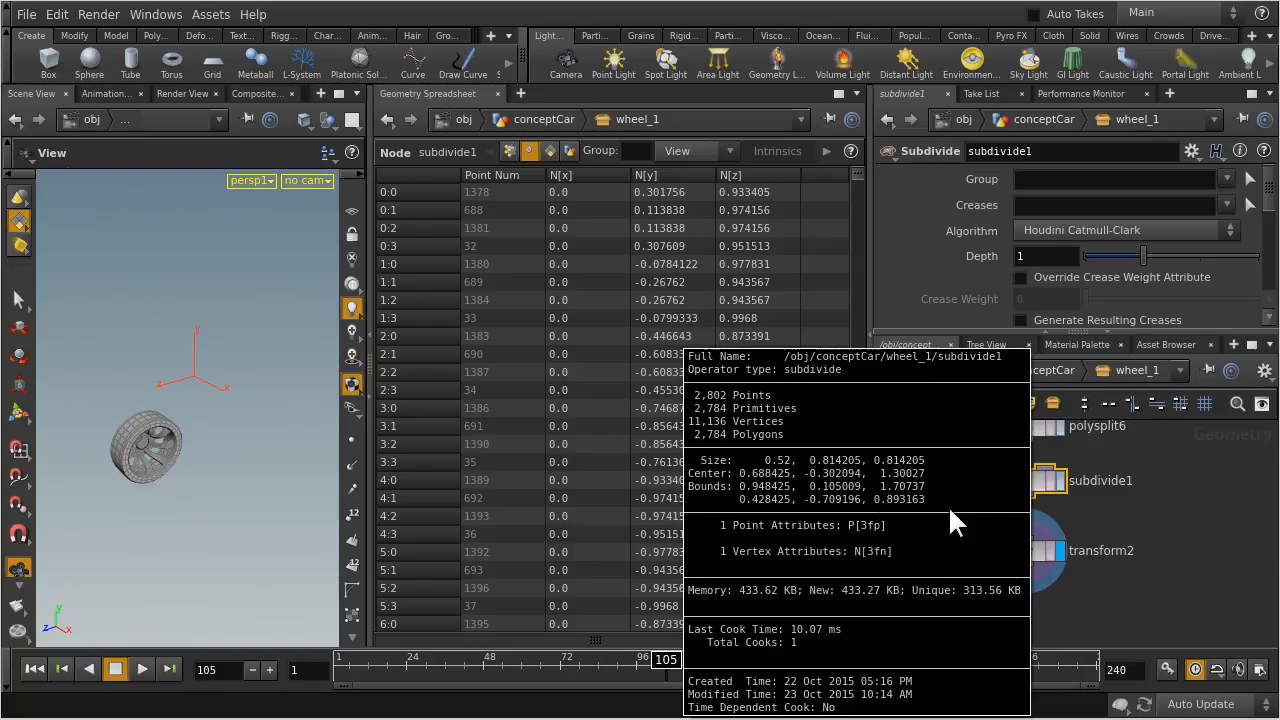
{"action": "middle_click_drag", "start_coordinate": [696, 507], "coordinate": [748, 555]}
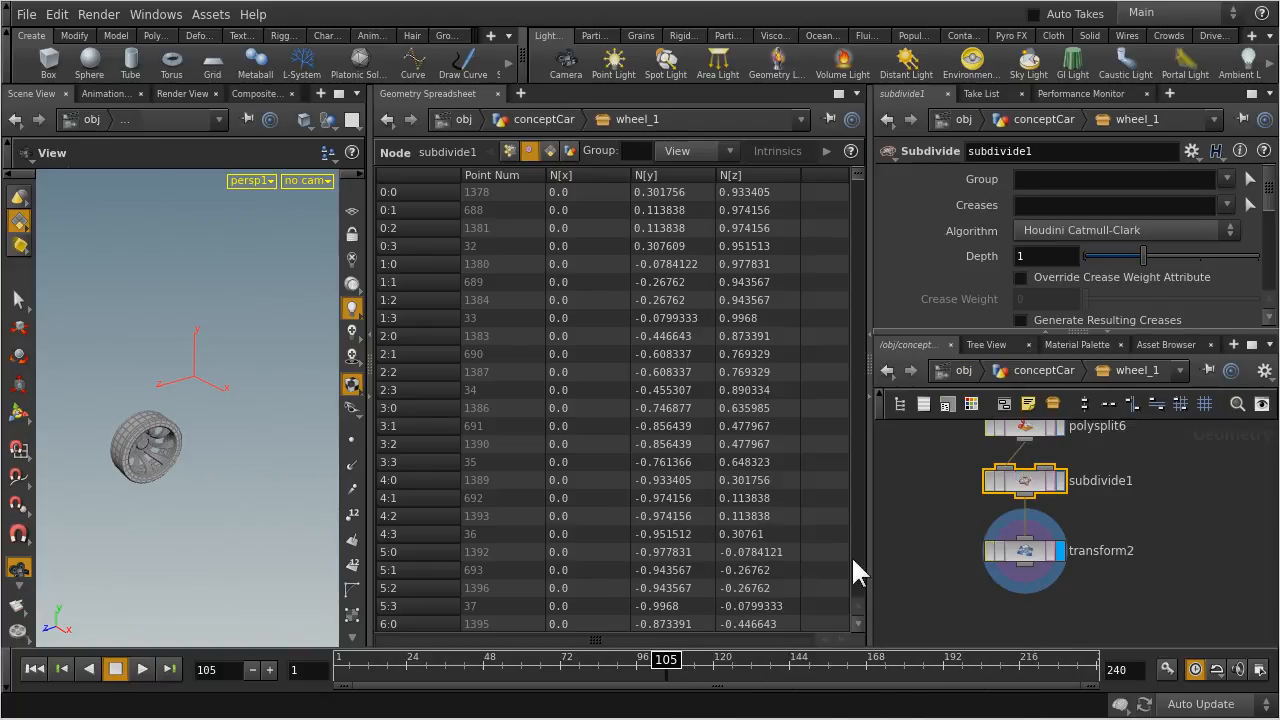
Select transform2 inside wheel_1 and examine the point and vertex attributes in its node info
{"action": "left_click", "coordinate": [1030, 562]}
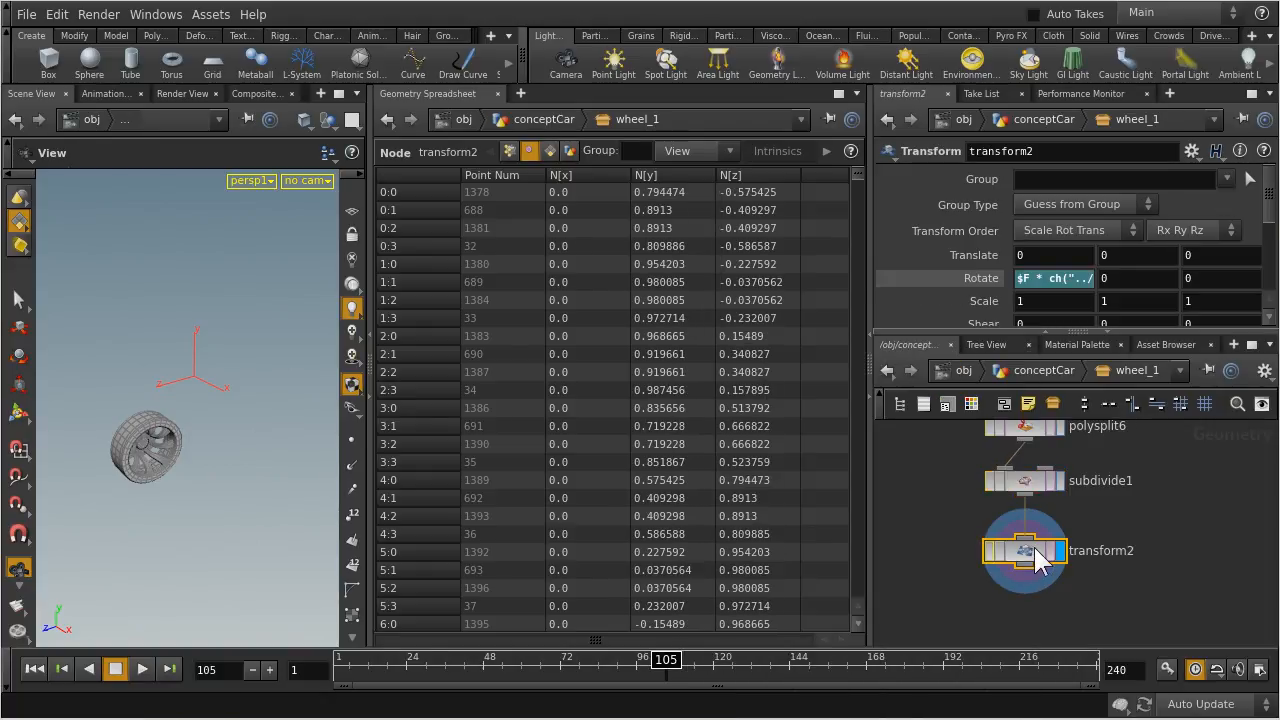
{"action": "middle_click_drag", "start_coordinate": [1030, 562], "coordinate": [1003, 563]}
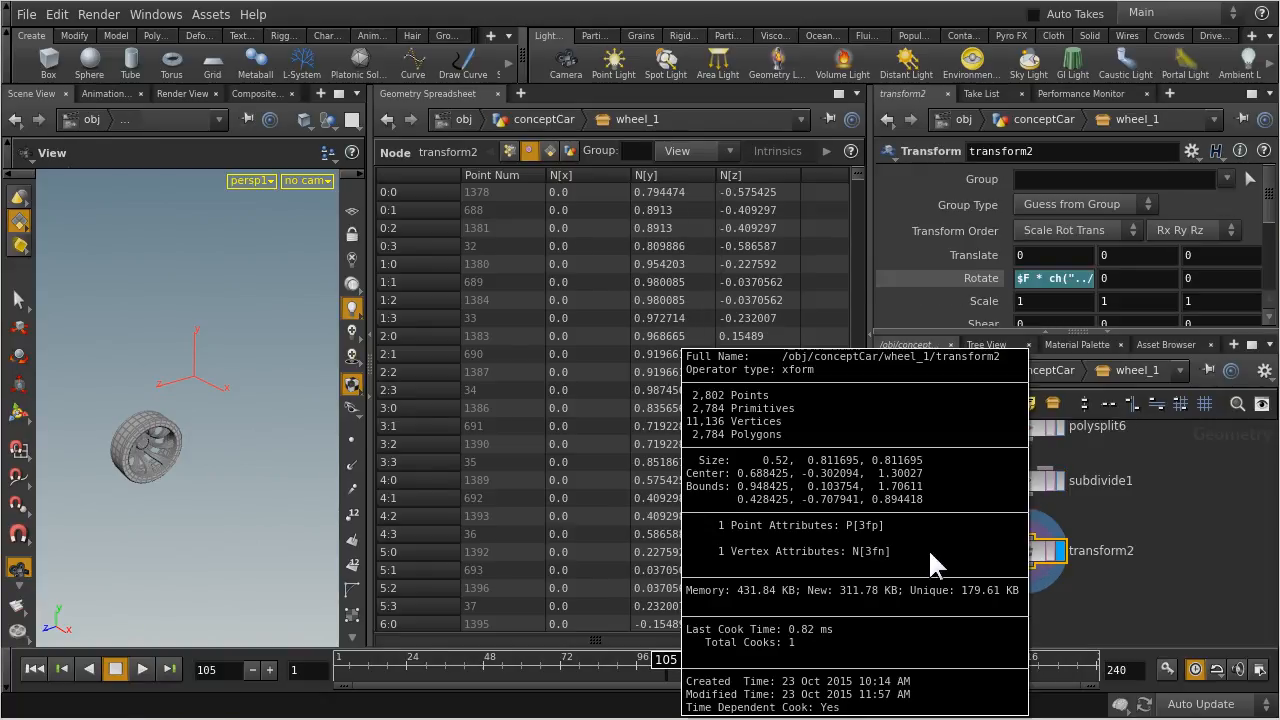
{"action": "middle_click_drag", "start_coordinate": [765, 551], "coordinate": [730, 551]}
{"action": "middle_click_drag", "start_coordinate": [791, 546], "coordinate": [1103, 557]}
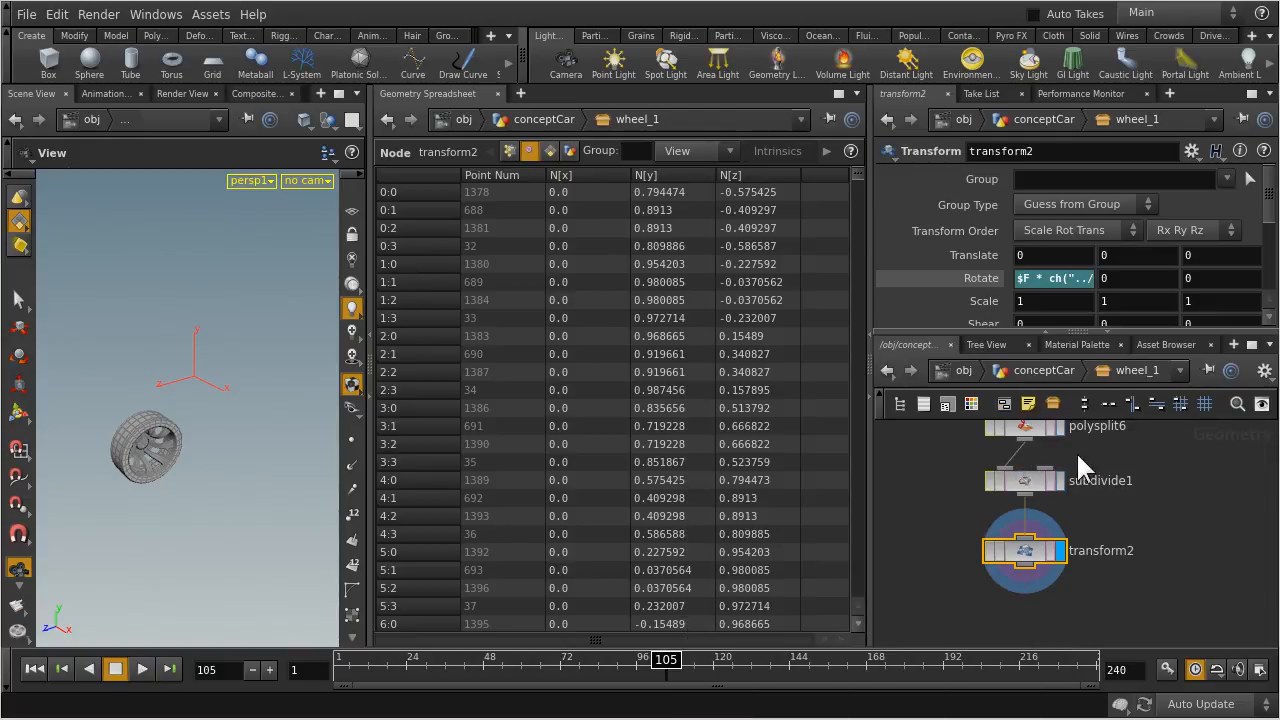
Trace the wheel network upstream and check the node info of polysplit6 and polybridge2 for vertex attributes
{"action": "middle_click_drag", "start_coordinate": [1193, 466], "coordinate": [1163, 592]}
{"action": "middle_click_drag", "start_coordinate": [997, 548], "coordinate": [997, 548]}
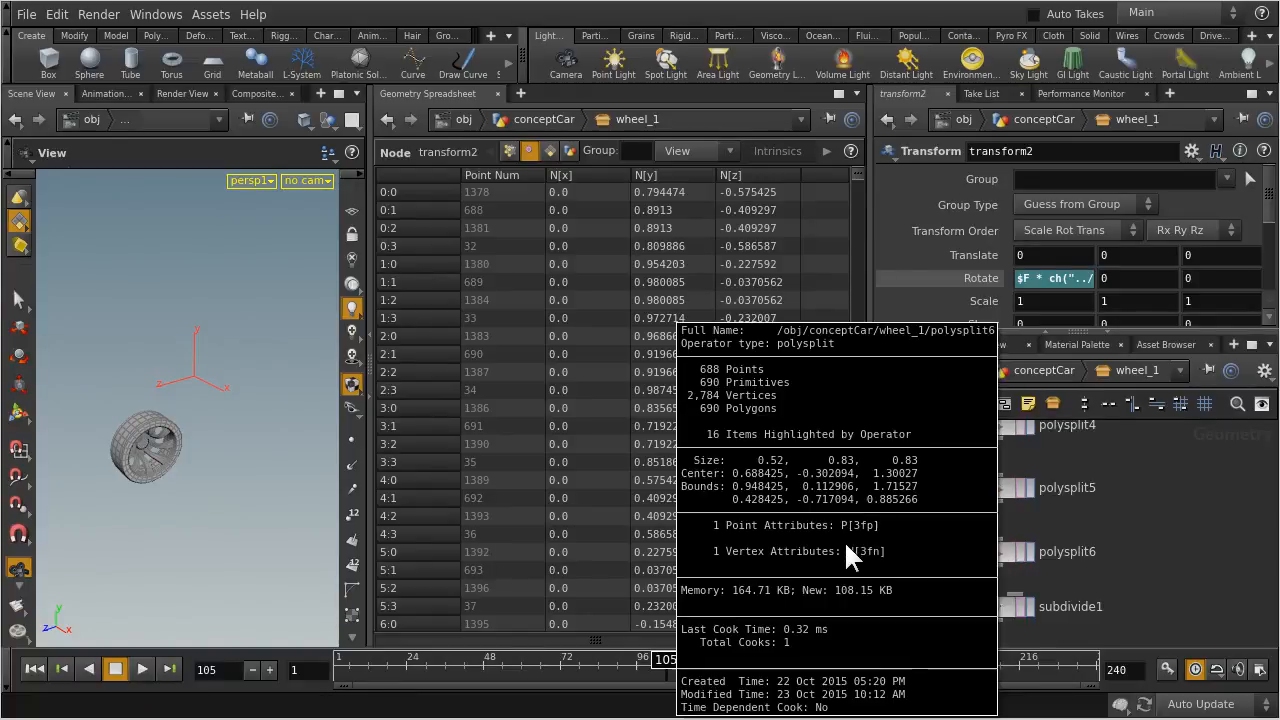
{"action": "middle_click_drag", "start_coordinate": [1169, 446], "coordinate": [1182, 627]}
{"action": "middle_click_drag", "start_coordinate": [1208, 485], "coordinate": [1187, 572]}
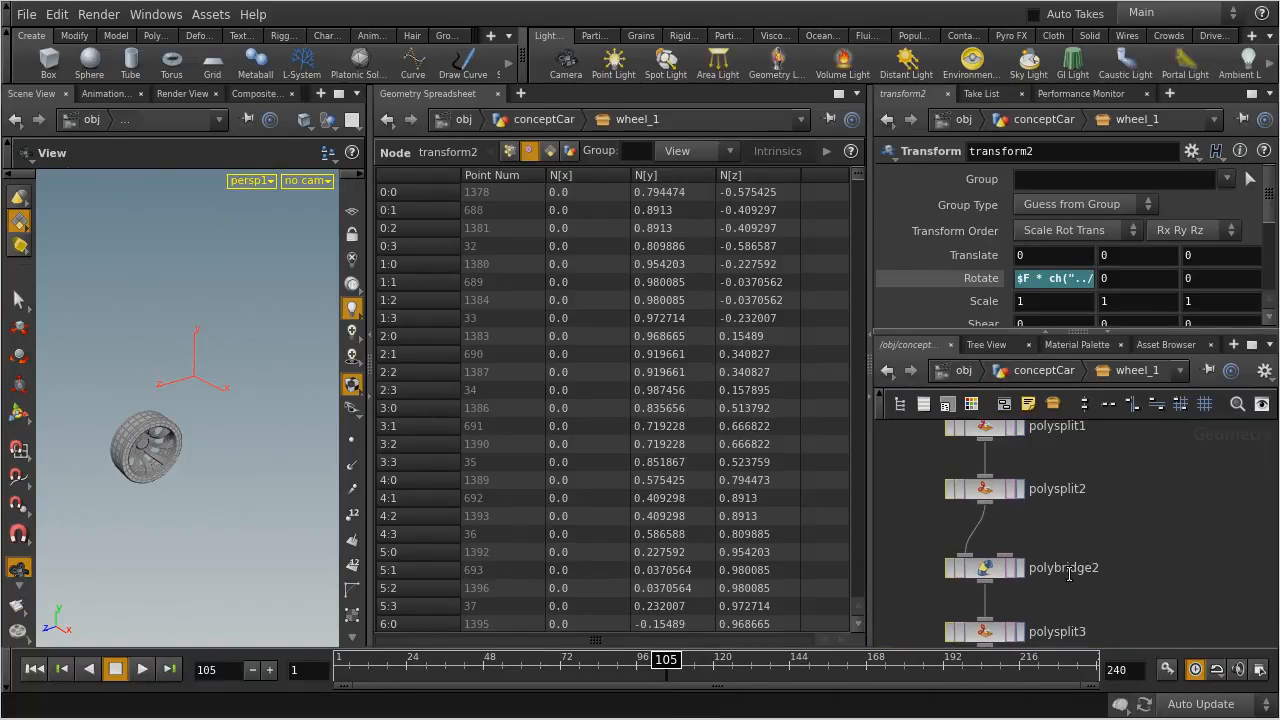
{"action": "middle_click", "coordinate": [985, 567]}
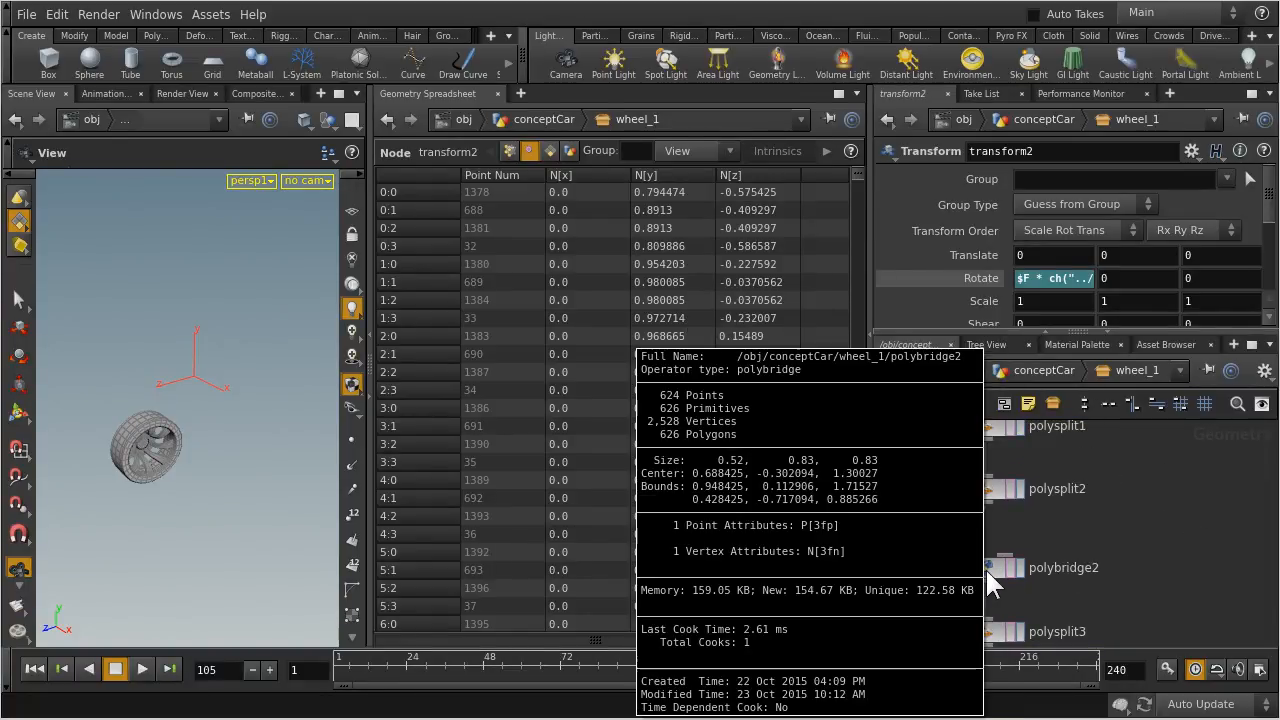
Continue upstream past merge1 to polybridge1 and check its node info for vertex attributes
{"action": "middle_click_drag", "start_coordinate": [1165, 440], "coordinate": [1163, 619]}
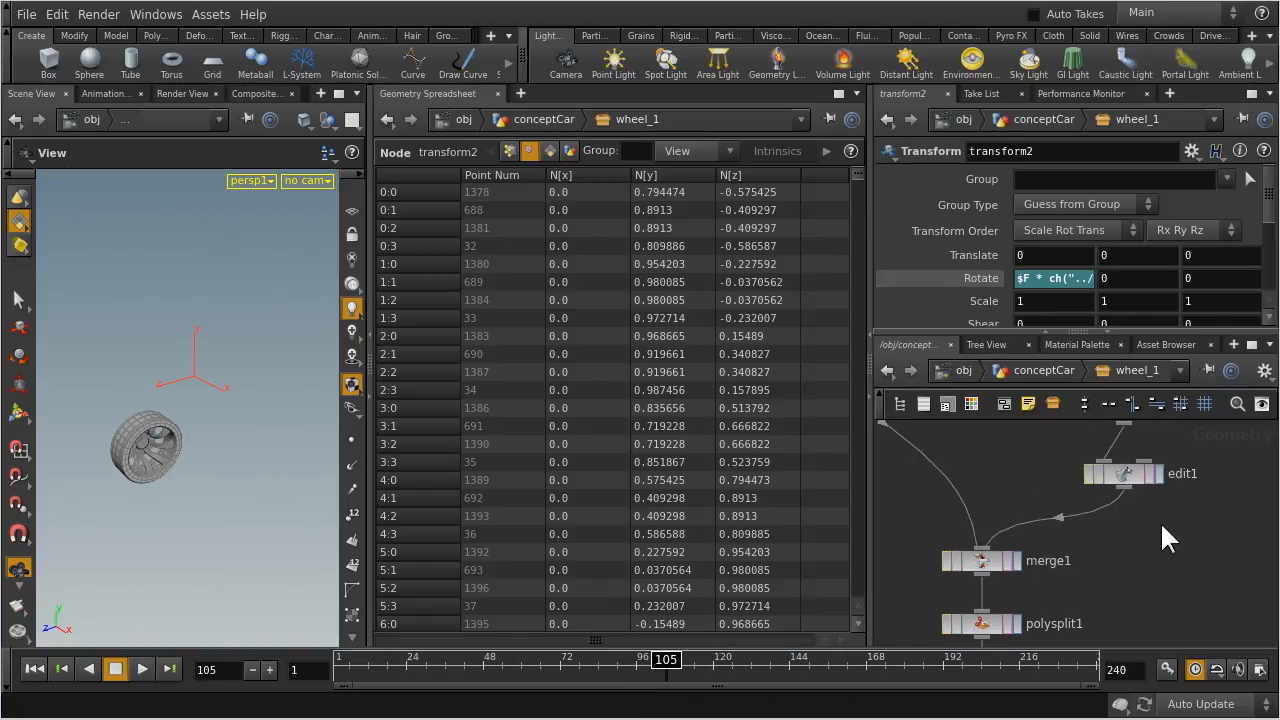
{"action": "middle_click_drag", "start_coordinate": [1237, 457], "coordinate": [1170, 580]}
{"action": "middle_click", "coordinate": [1047, 532]}
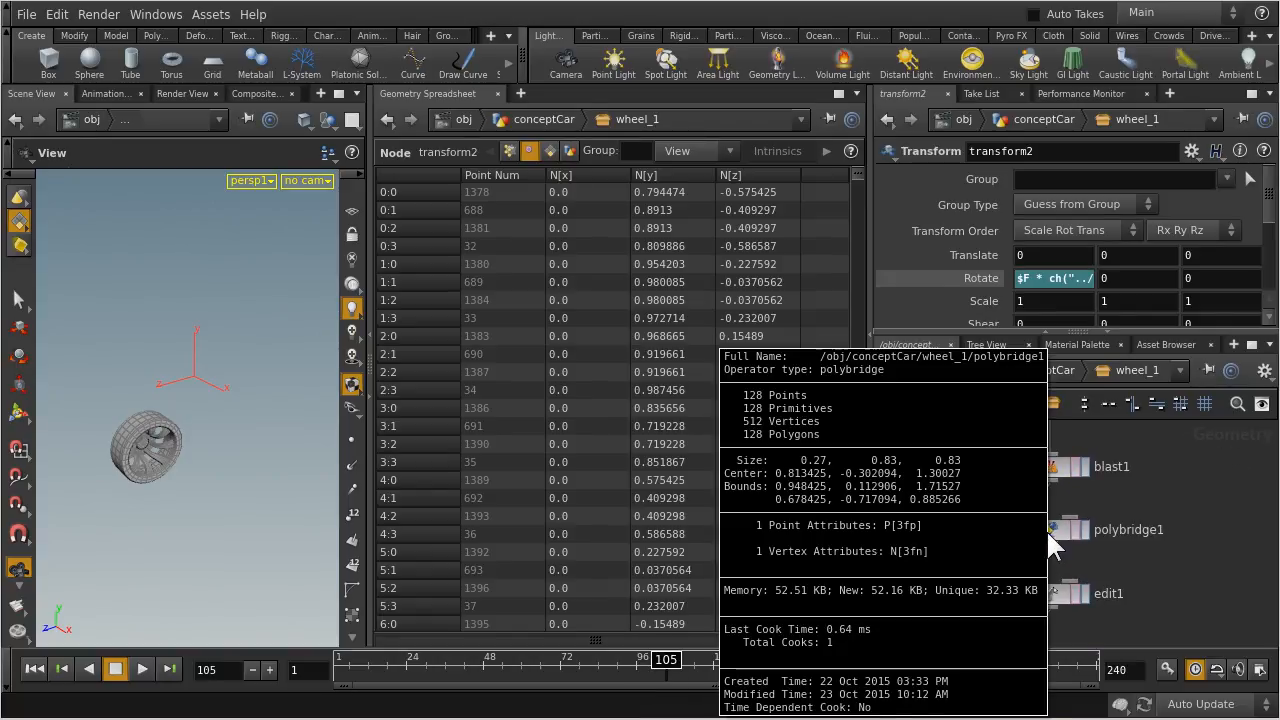
Follow the branch up to its source node tube1 and examine the attributes in its node info
{"action": "middle_click_drag", "start_coordinate": [1196, 453], "coordinate": [1196, 616]}
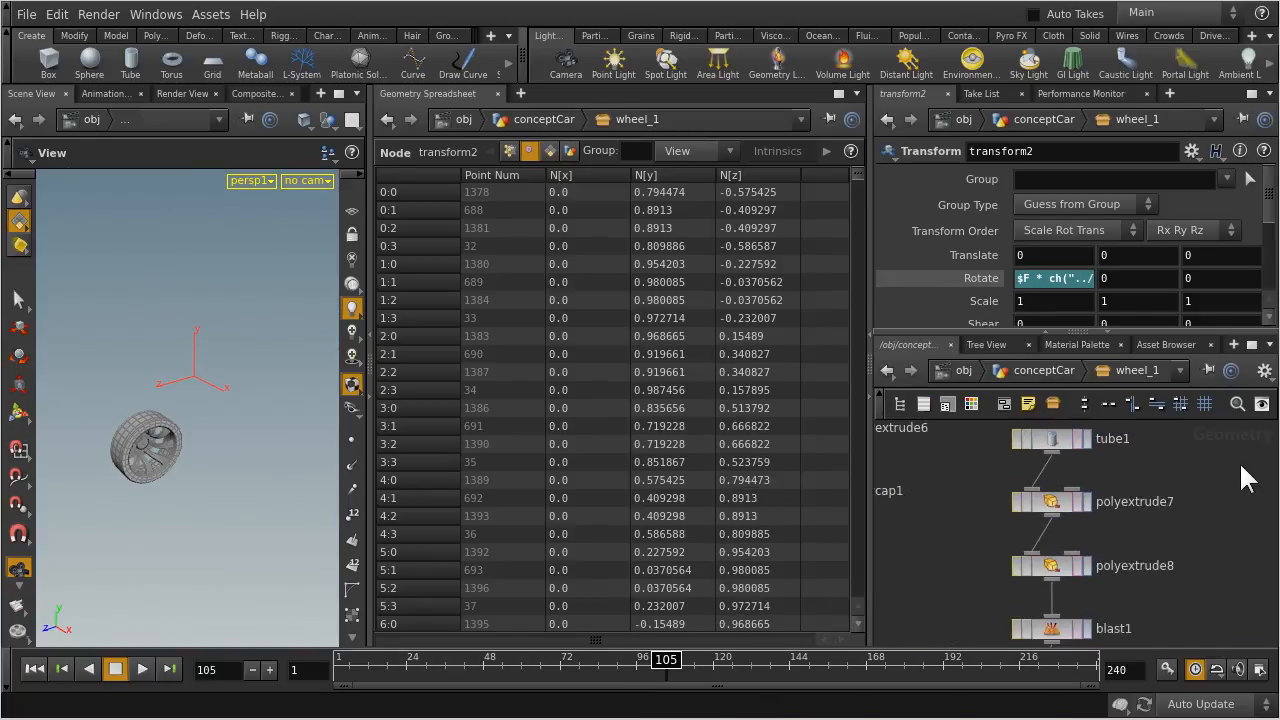
{"action": "middle_click_drag", "start_coordinate": [1237, 485], "coordinate": [1209, 630]}
{"action": "middle_click", "coordinate": [1025, 592]}
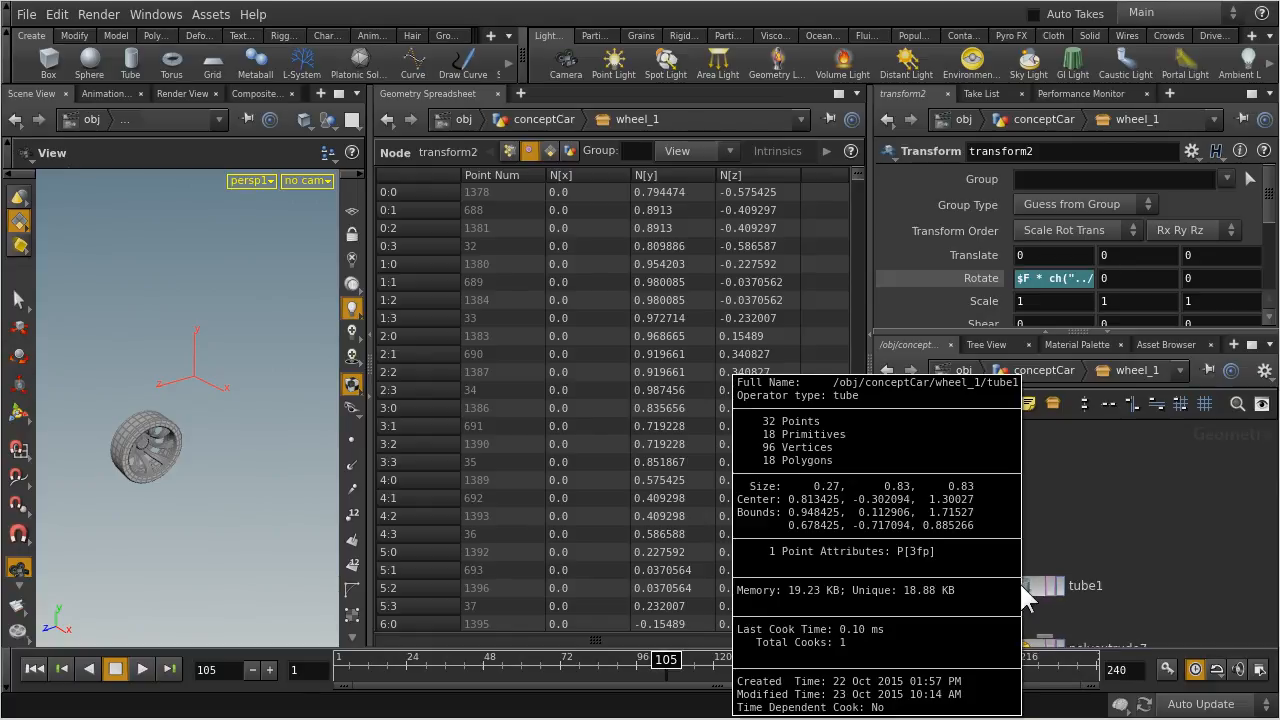
{"action": "middle_click_drag", "start_coordinate": [1089, 611], "coordinate": [1151, 526]}
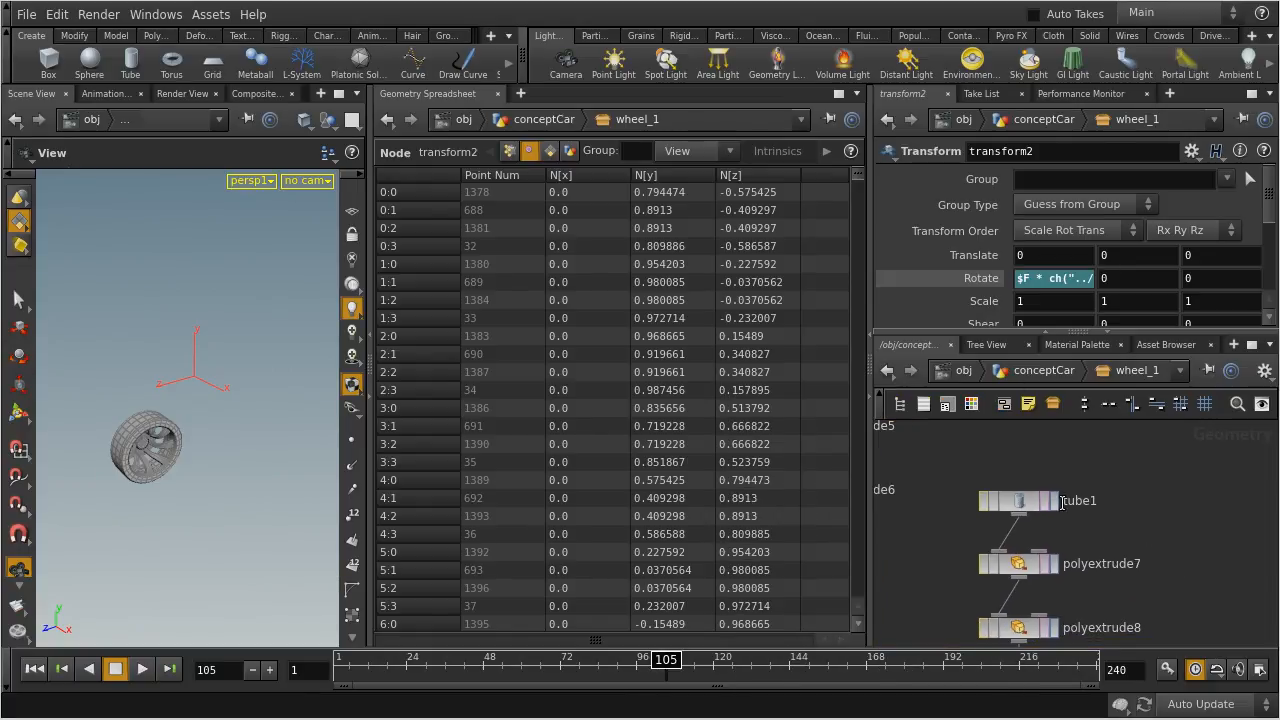
{"action": "middle_click", "coordinate": [1013, 491]}
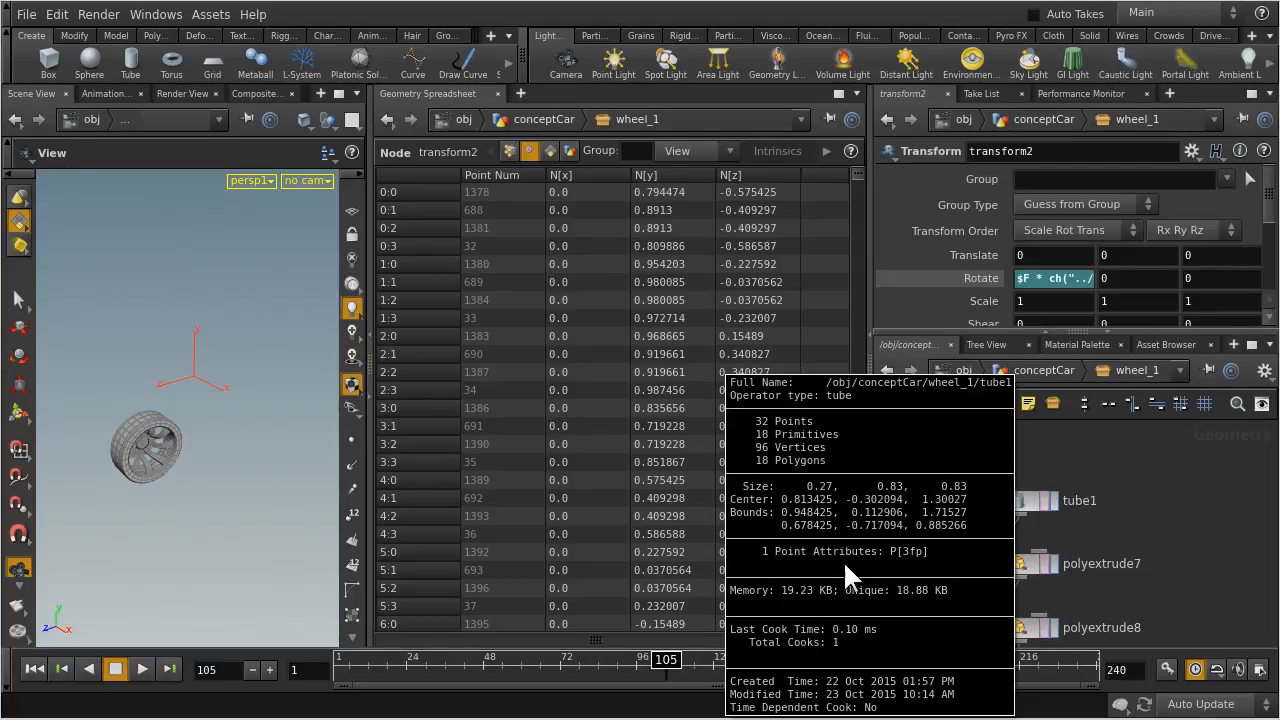
Select polyextrude7 below tube1, examine the attributes in its node info, and bring up its Normals parameters
{"action": "left_click", "coordinate": [1021, 564]}
{"action": "middle_click", "coordinate": [1020, 564]}
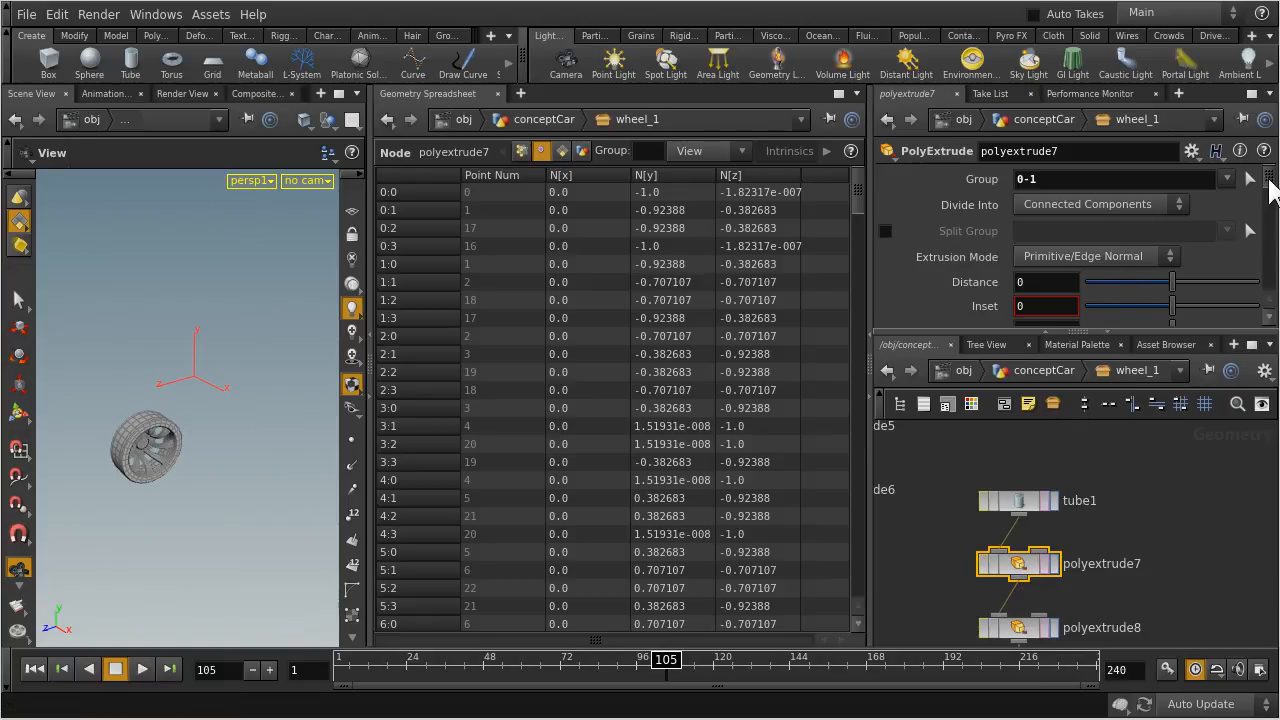
{"action": "left_click_drag", "start_coordinate": [1272, 190], "coordinate": [1272, 292]}
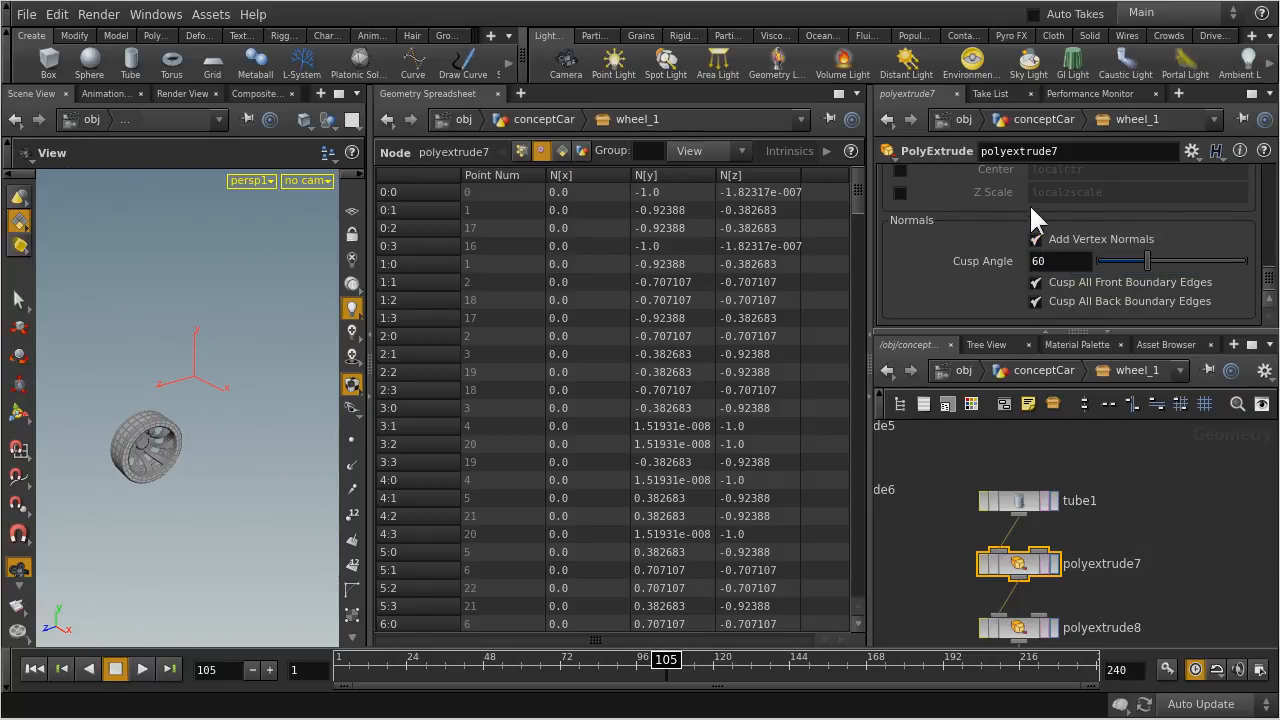
Turn off Add Vertex Normals on polyextrude7 and check its node info for vertex attributes
{"action": "left_click", "coordinate": [1035, 240]}
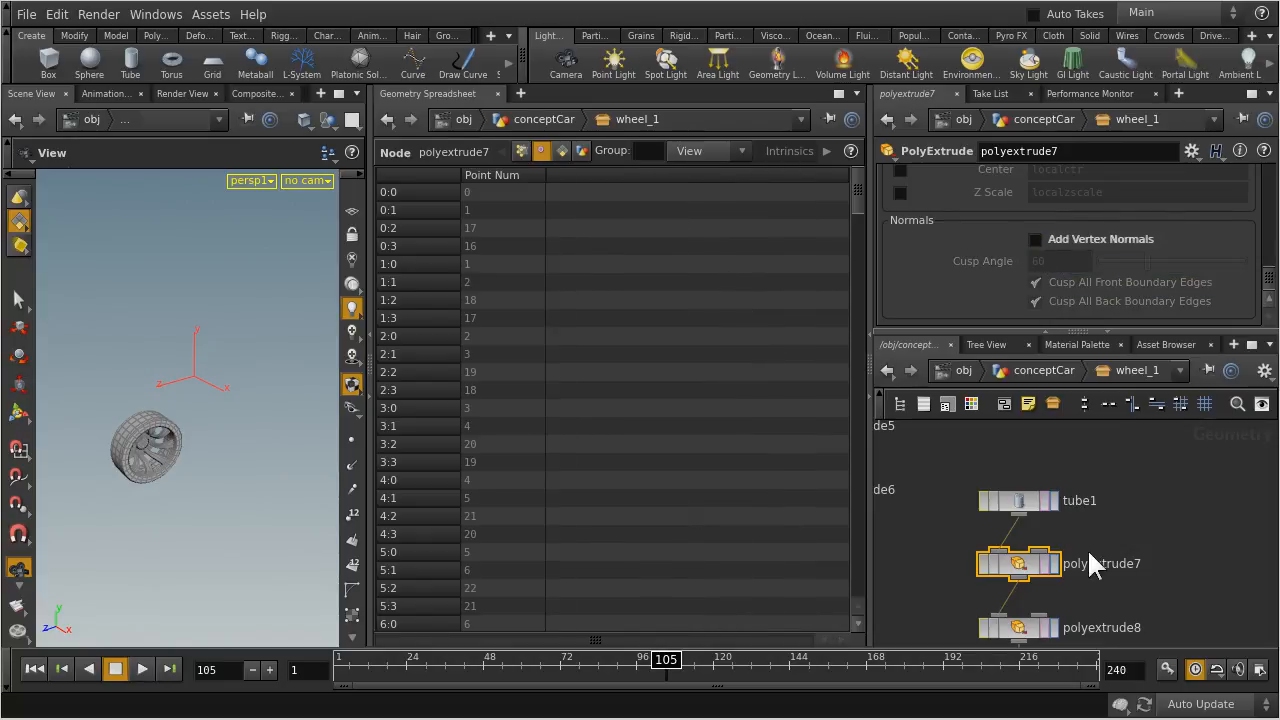
{"action": "left_click", "coordinate": [1032, 585]}
{"action": "middle_click", "coordinate": [1018, 565]}
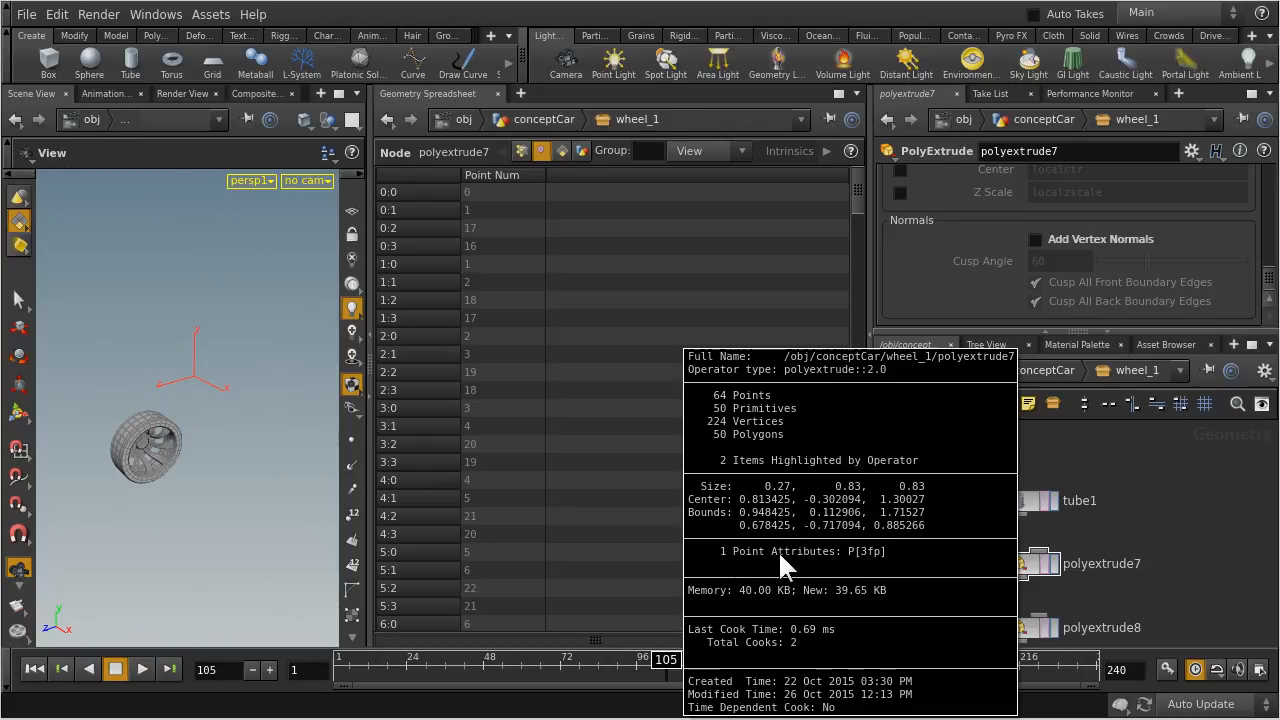
Turn Add Vertex Normals back on for polyextrude7 and recheck the point and vertex attributes in its node info
{"action": "left_click", "coordinate": [1020, 564]}
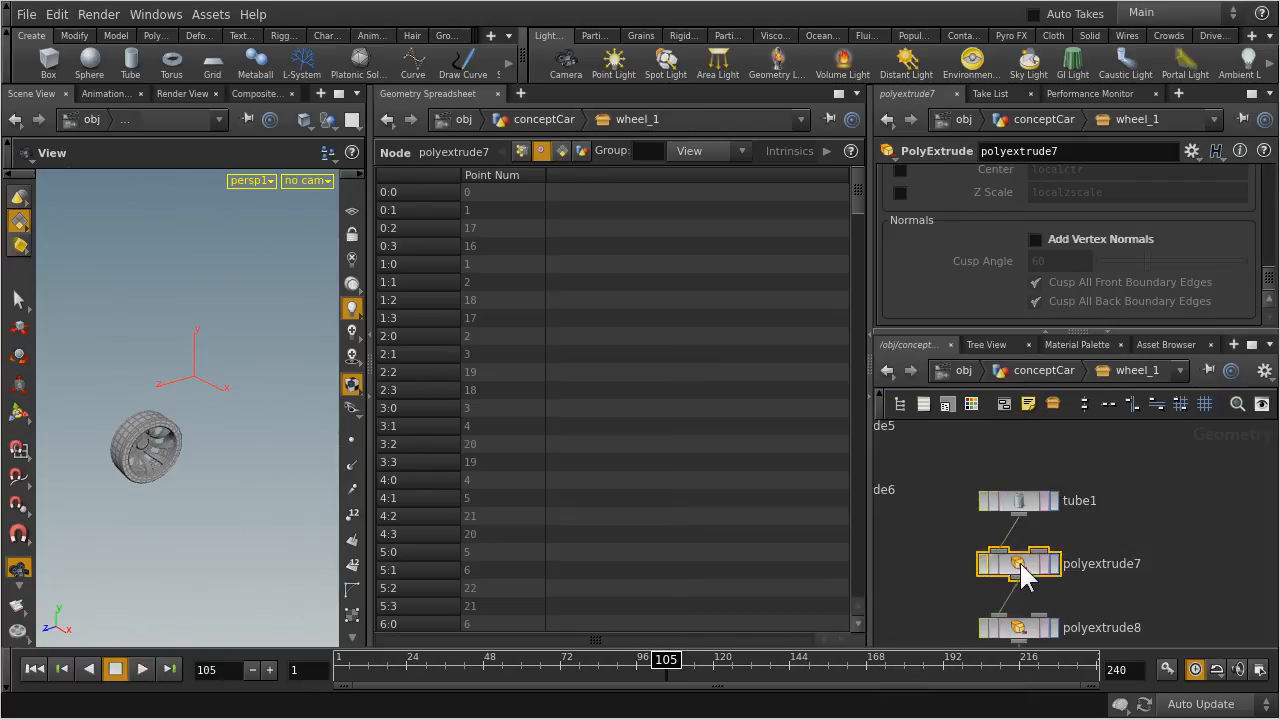
{"action": "left_click", "coordinate": [1054, 242]}
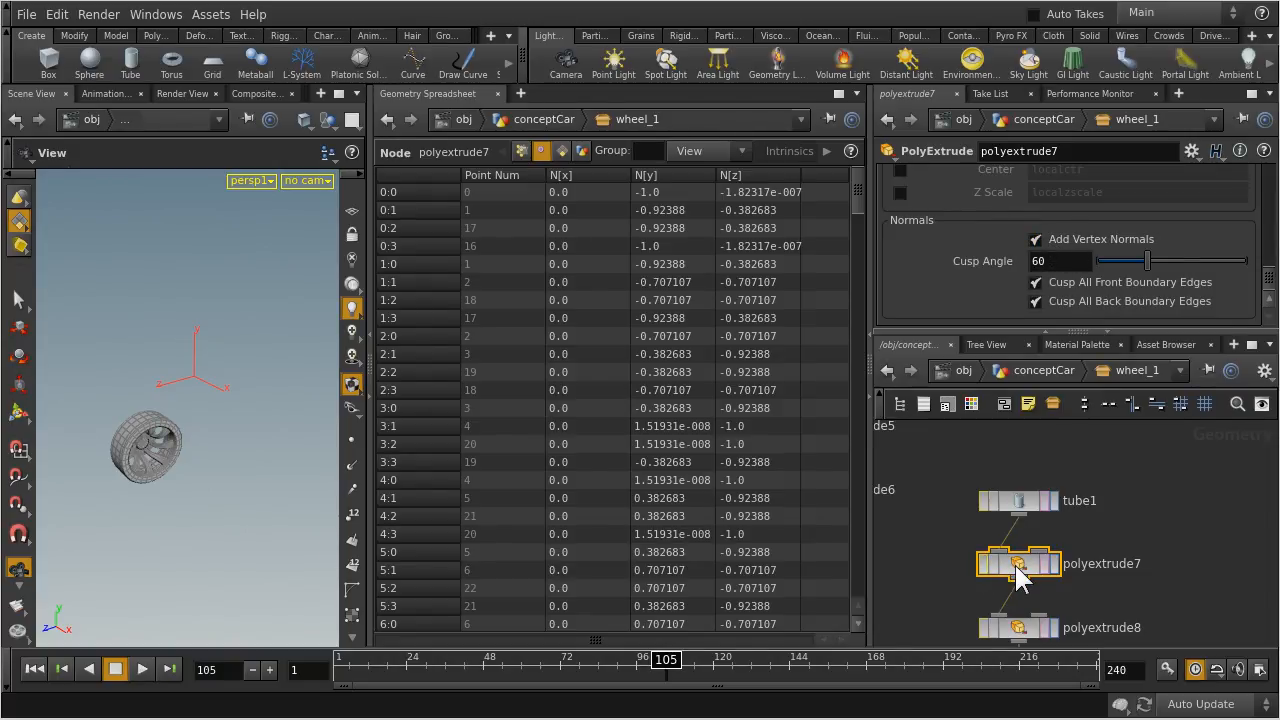
{"action": "middle_click_drag", "start_coordinate": [1015, 562], "coordinate": [966, 528]}
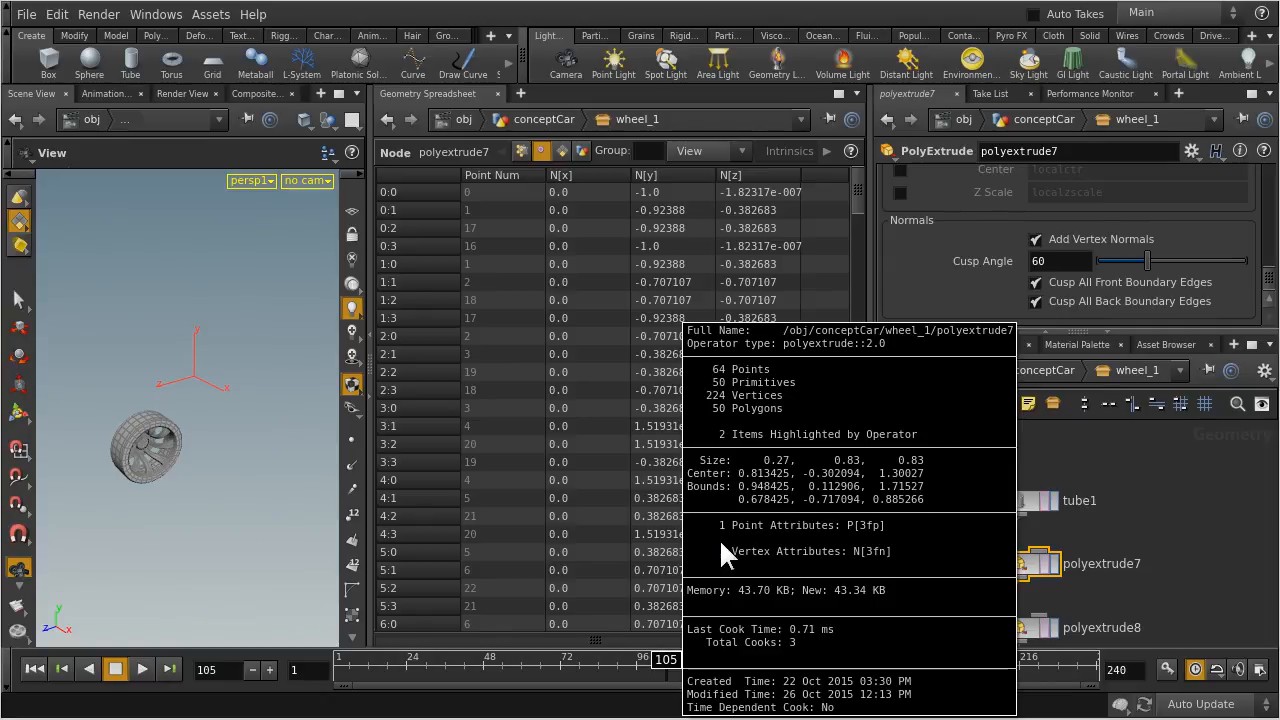
{"action": "middle_click_drag", "start_coordinate": [714, 546], "coordinate": [738, 562]}
{"action": "middle_click_drag", "start_coordinate": [911, 562], "coordinate": [904, 561]}
Follow the wheel network down to transform2, then return to the conceptCar network where the body and wheel branches merge
{"action": "scroll", "coordinate": [1179, 604], "scroll_direction": "down", "scroll_amount": 5}
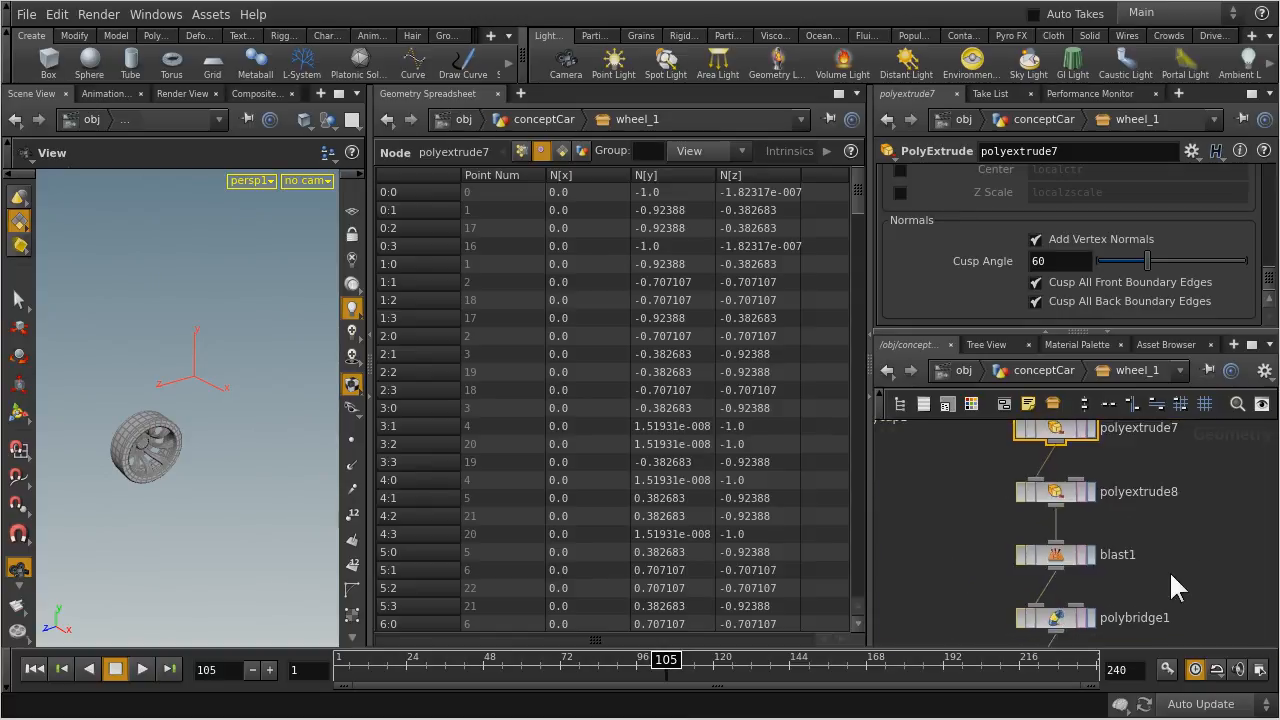
{"action": "scroll", "coordinate": [1146, 540], "scroll_direction": "down", "scroll_amount": 15}
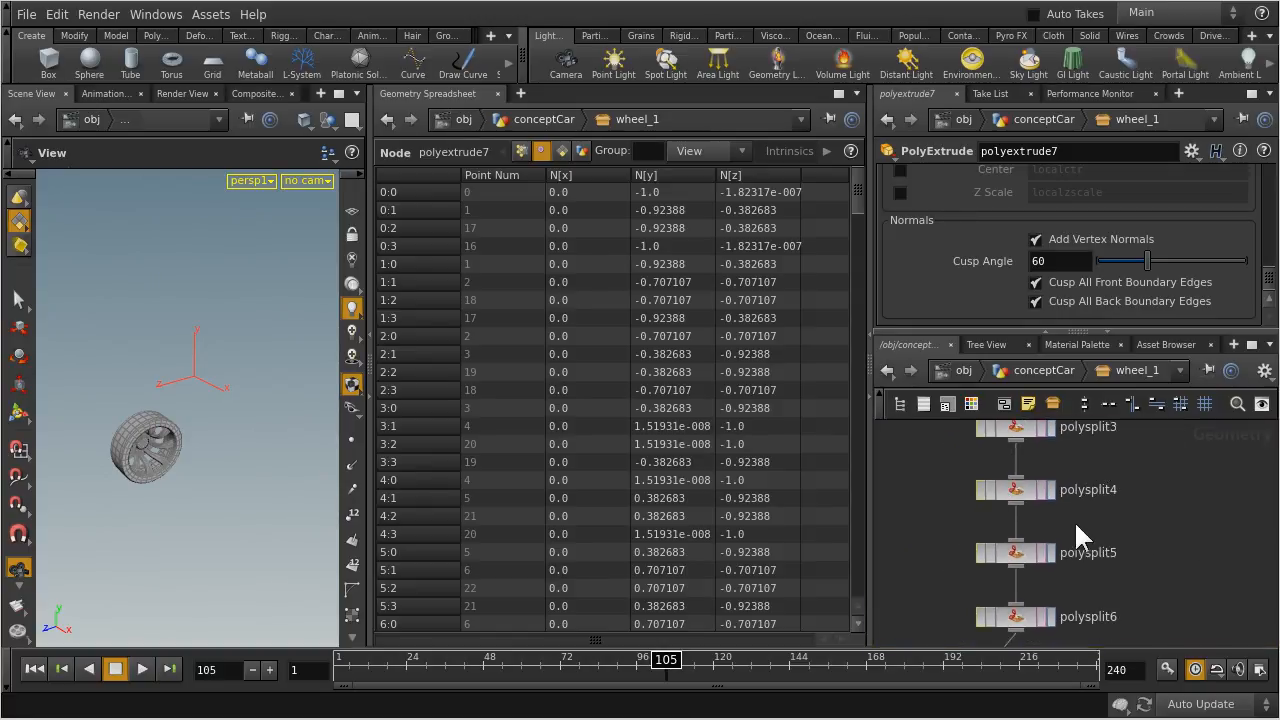
{"action": "scroll", "coordinate": [1096, 541], "scroll_direction": "down", "scroll_amount": 5}
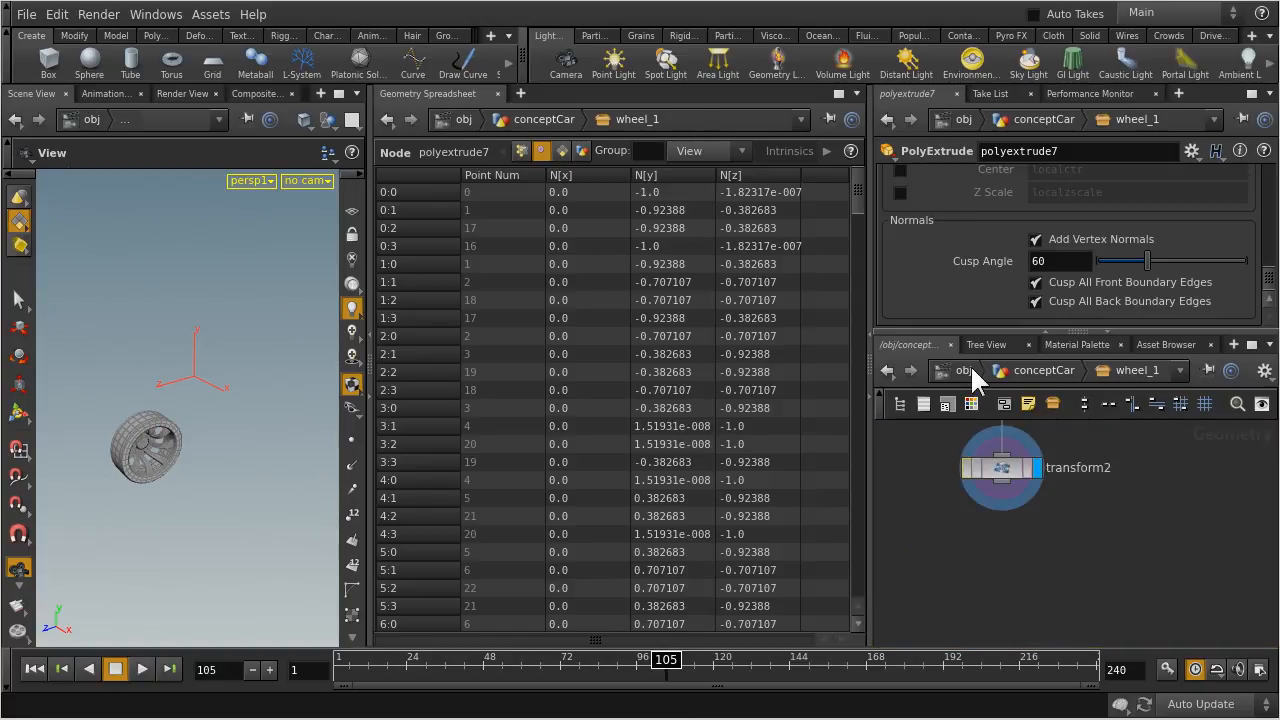
{"action": "left_click", "coordinate": [962, 370]}
{"action": "double_click", "coordinate": [1045, 538]}
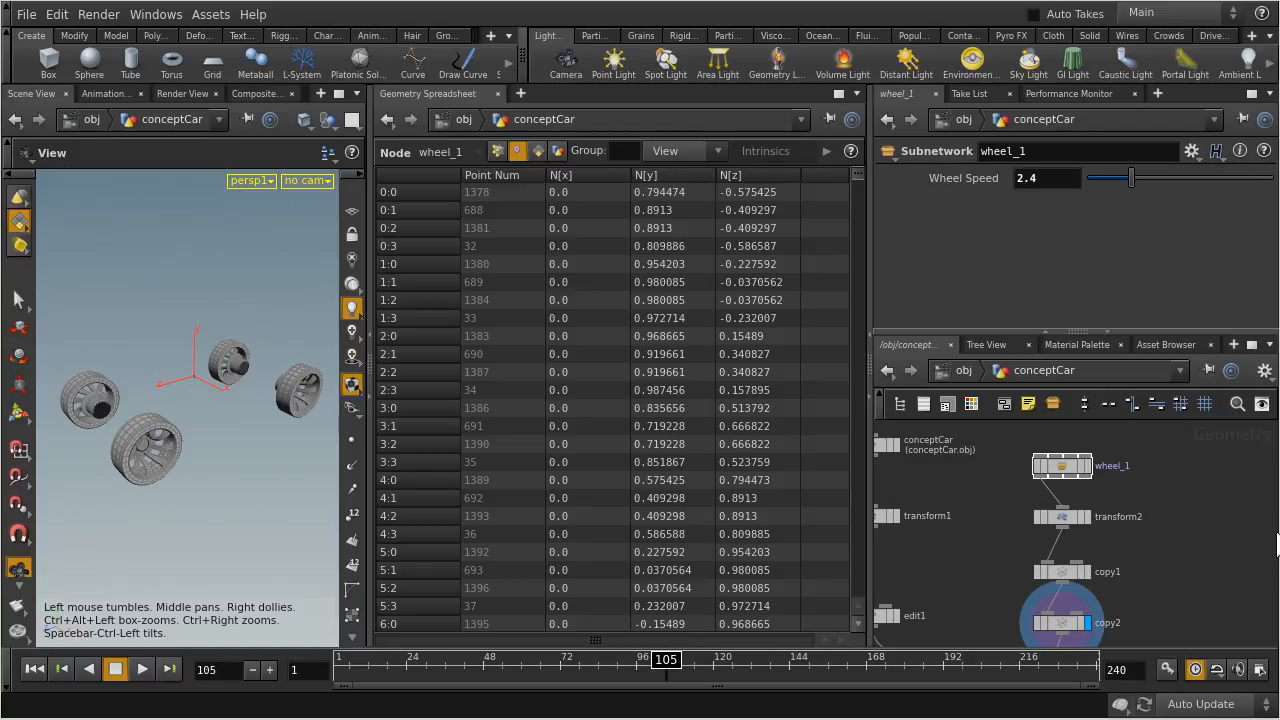
{"action": "middle_click_drag", "start_coordinate": [1177, 617], "coordinate": [1166, 514]}
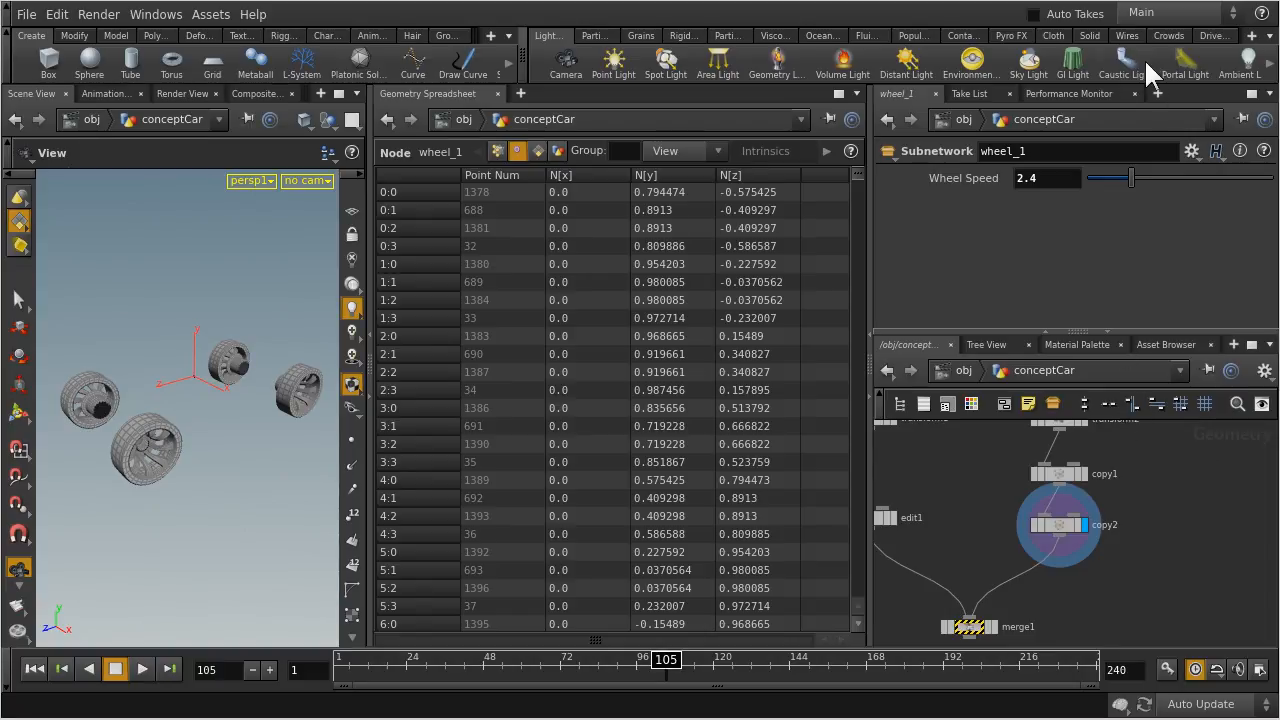
Select merge1 and make it the displayed node, then inspect the shading of the combined body and wheels
{"action": "left_click", "coordinate": [968, 630]}
{"action": "left_click", "coordinate": [992, 625]}
{"action": "mouse_move", "coordinate": [225, 440]}
{"action": "left_mouse_down"}
{"action": "mouse_move", "coordinate": [248, 366]}
{"action": "mouse_move", "coordinate": [223, 446]}
{"action": "left_mouse_up"}
{"action": "right_click_drag", "start_coordinate": [136, 453], "coordinate": [182, 433]}
{"action": "left_click_drag", "start_coordinate": [182, 433], "coordinate": [257, 386]}
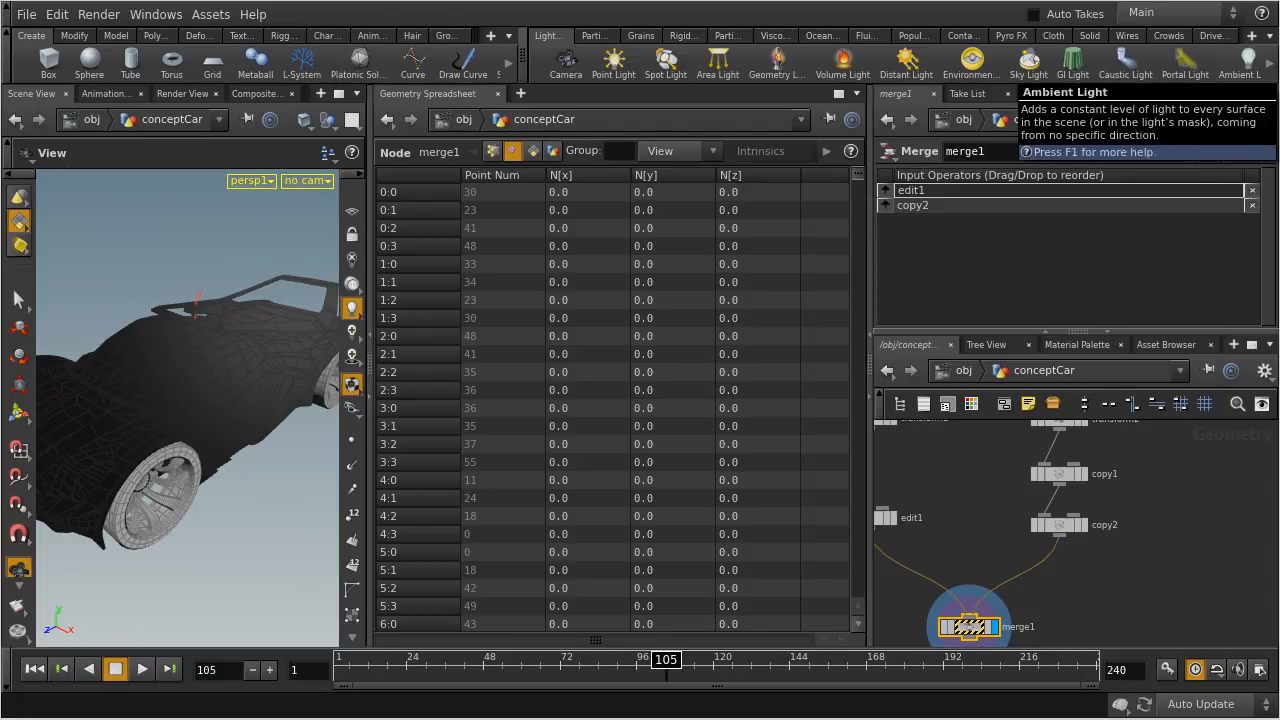